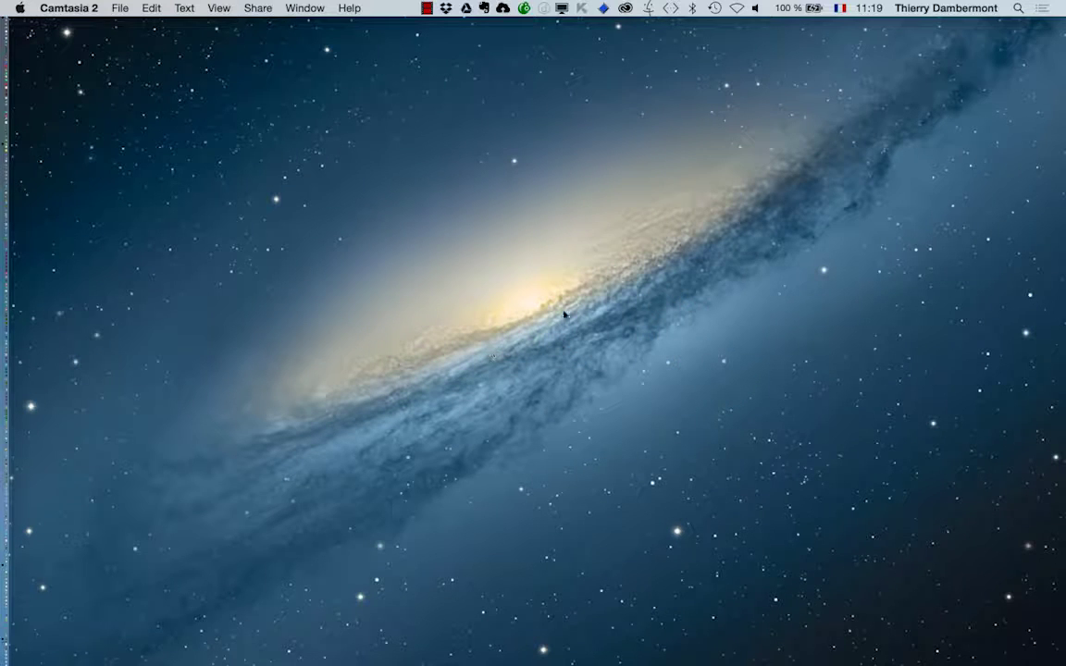
Step: Launch Adobe Photoshop CC 2015
mouse_move(8, 421)
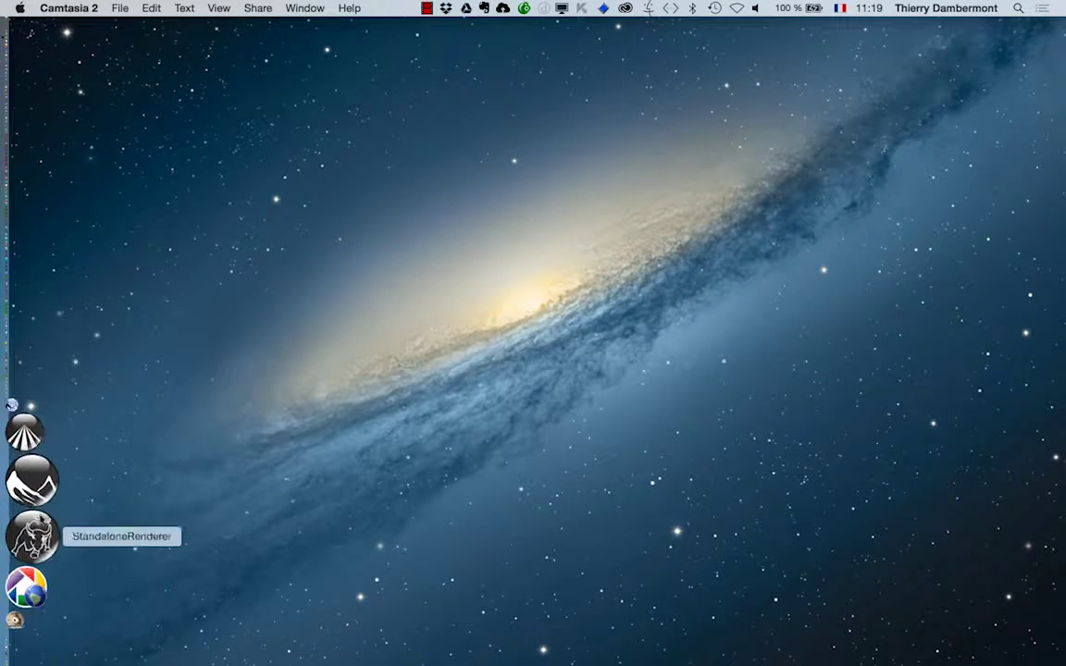
key("super+Tab")
left_click(473, 362)
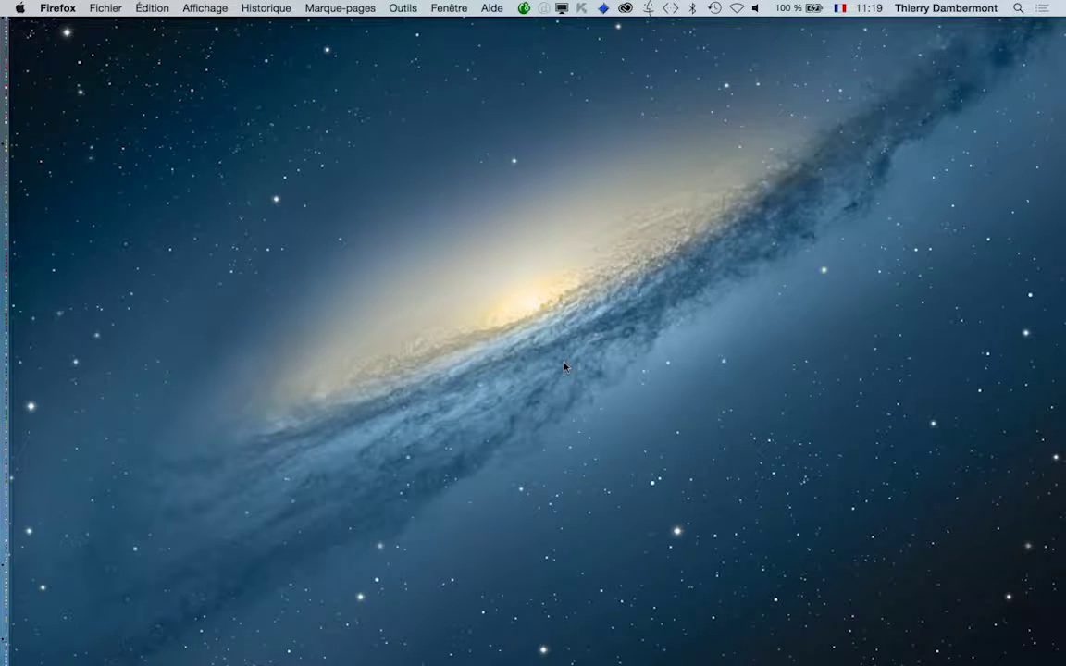
key("super+Tab")
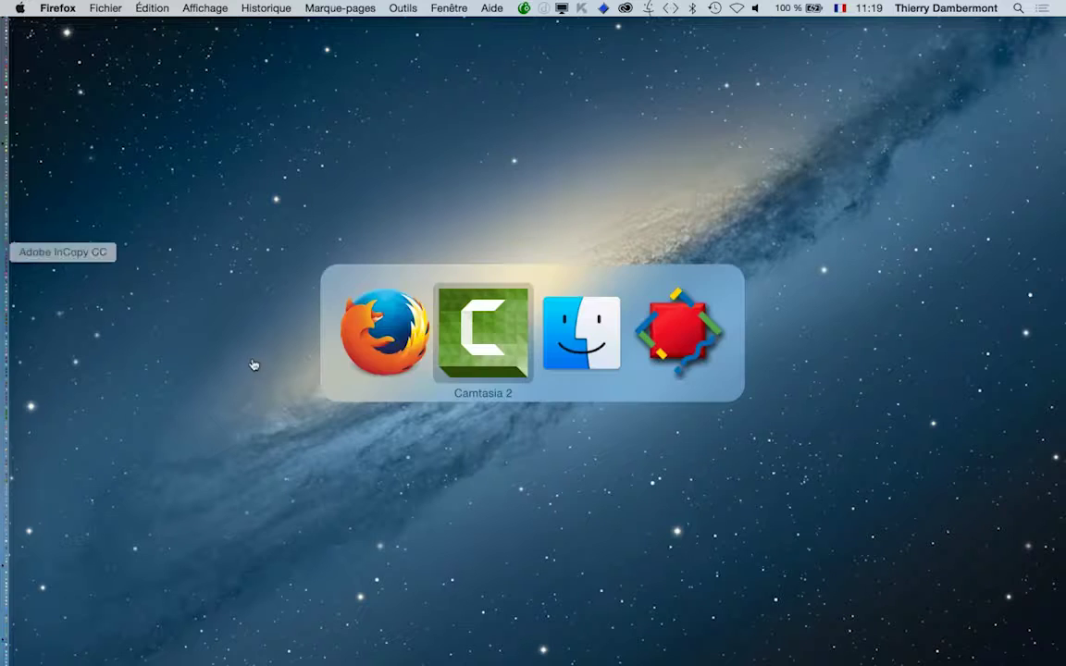
left_click(573, 357)
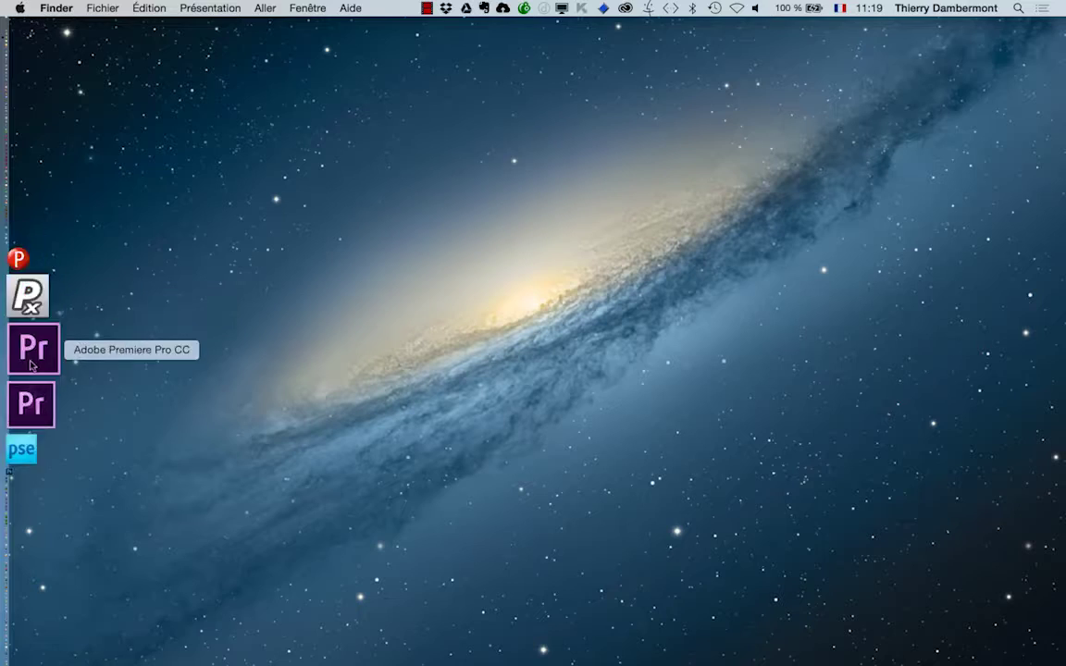
left_click(33, 374)
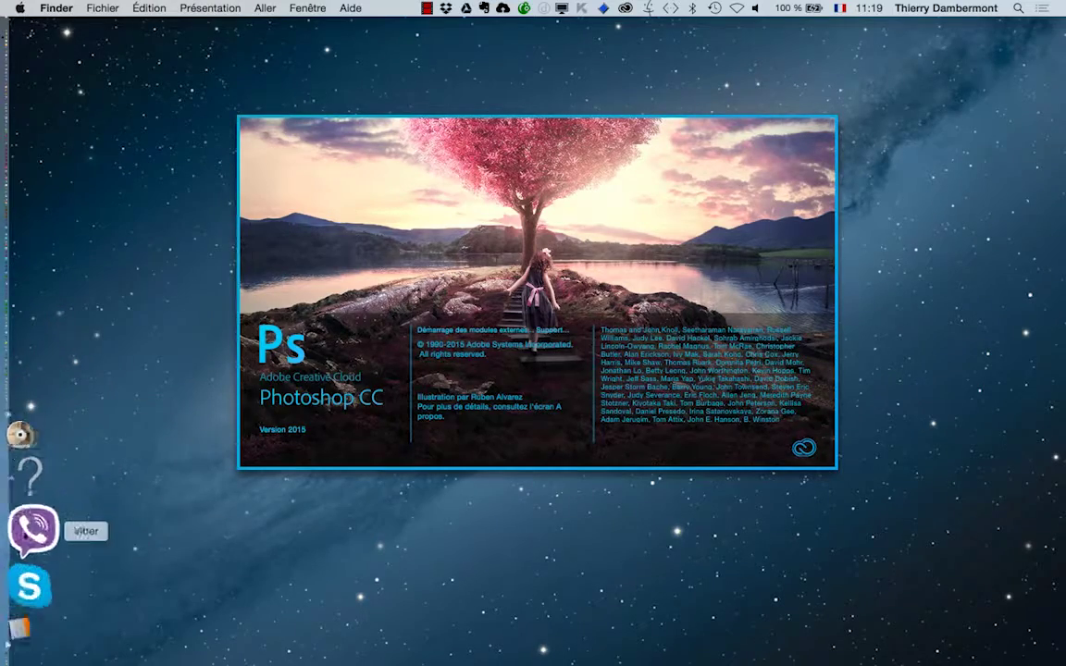
Step: Switch to Firefox, open a new browser window and search Google for "ittens"
left_click(30, 571)
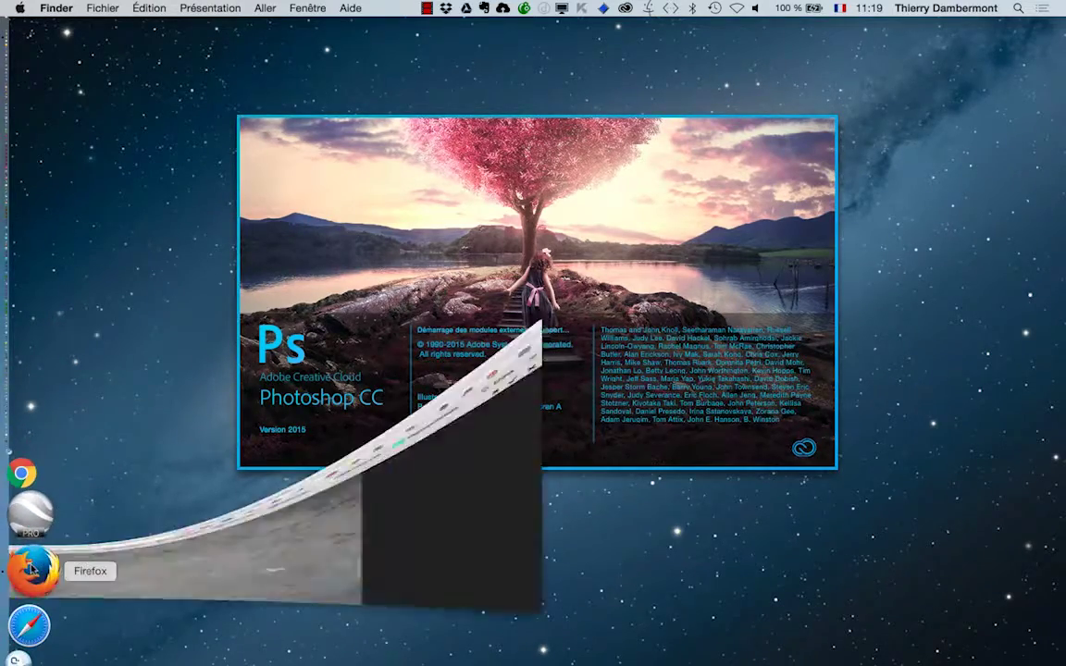
left_click(105, 7)
left_click(109, 41)
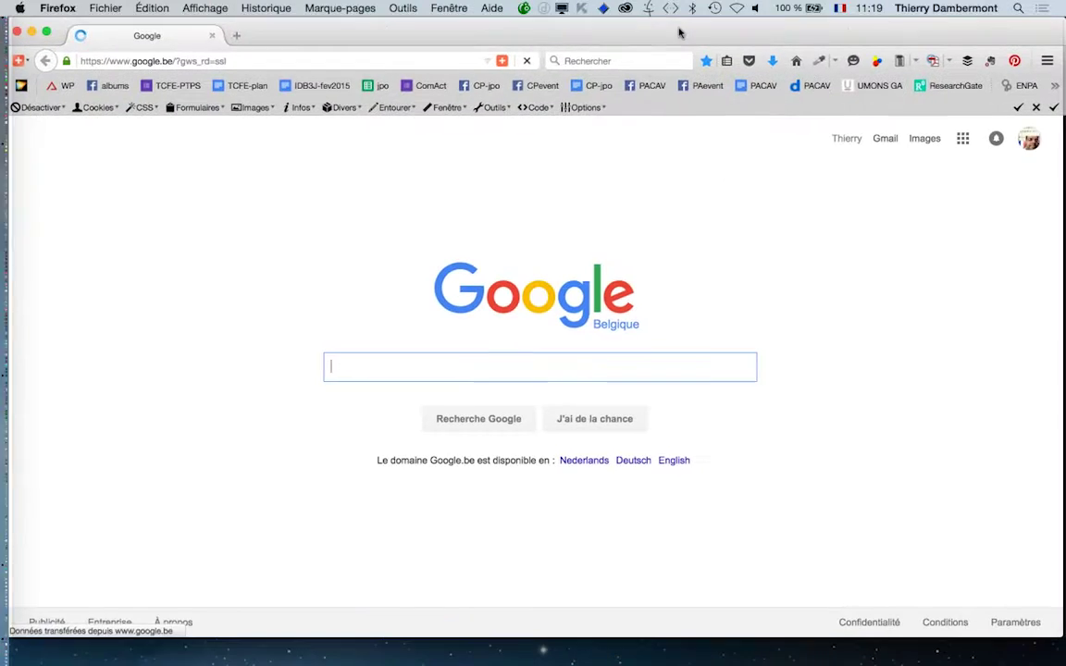
left_click(353, 366)
type("ittens")
key("Return")
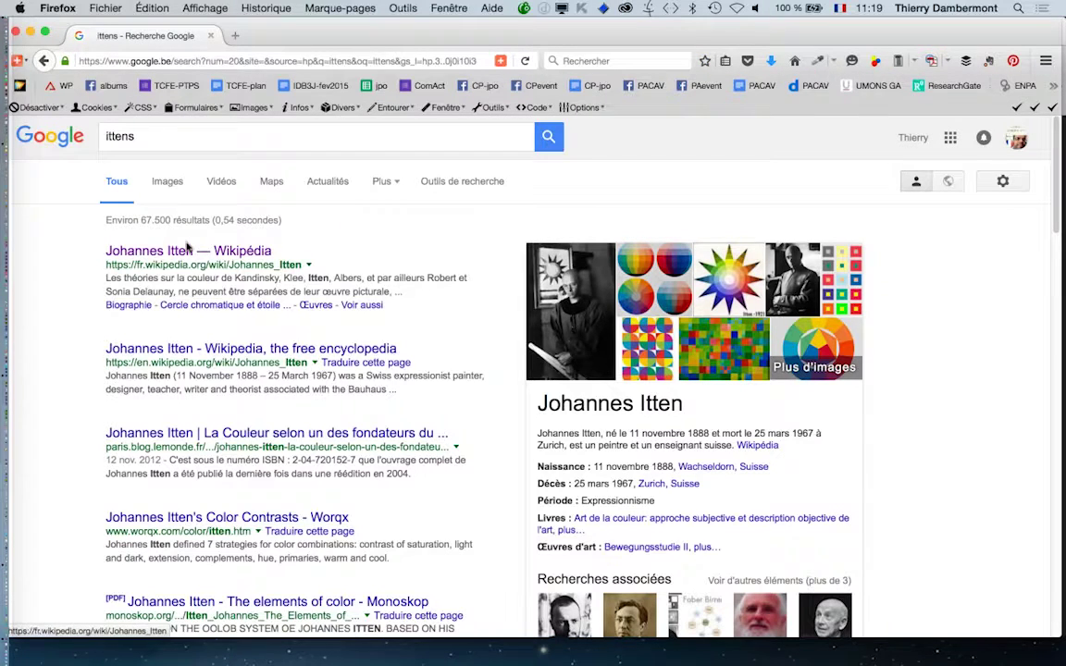
Step: Open the French Wikipedia article on Johannes Itten and look through its biography, colour circle and publications
left_click(185, 251)
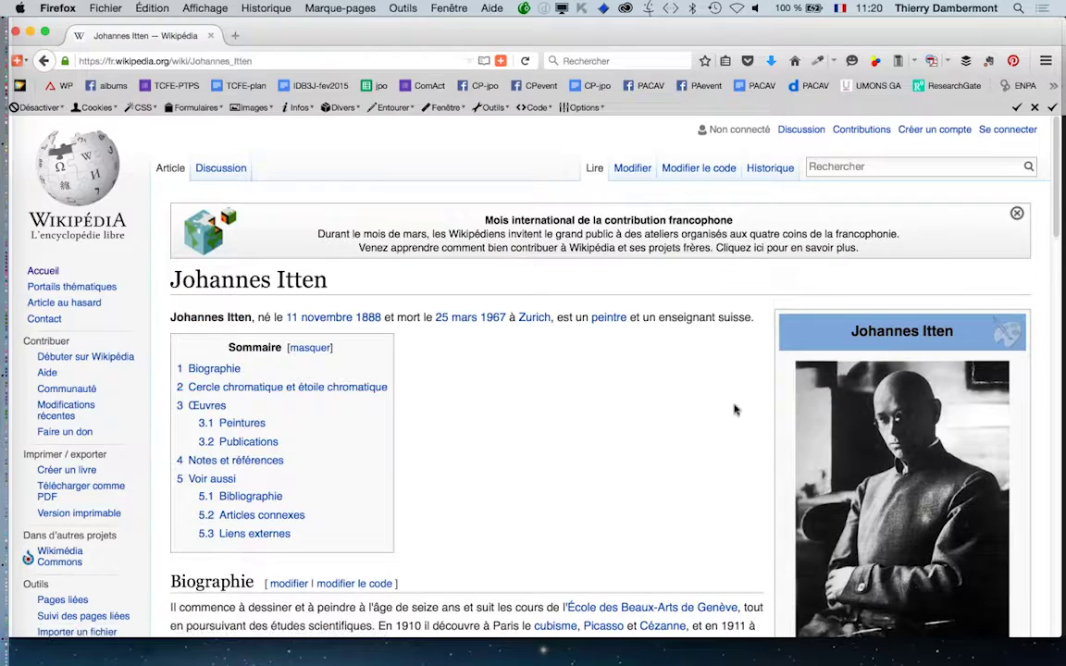
scroll(722, 403, "down", 9)
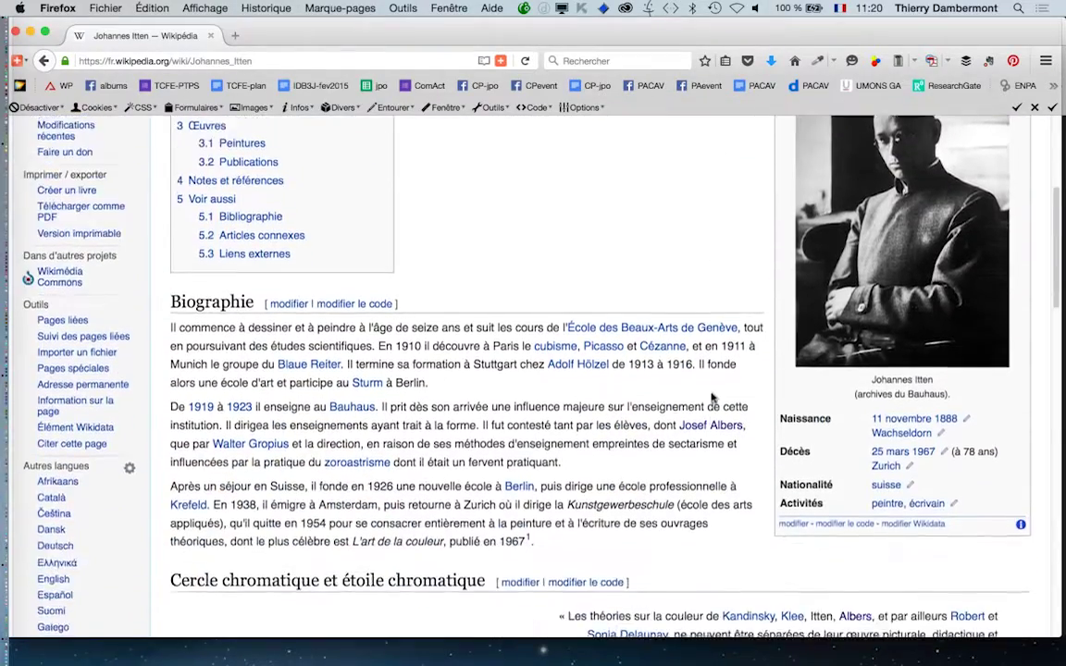
scroll(711, 398, "down", 9)
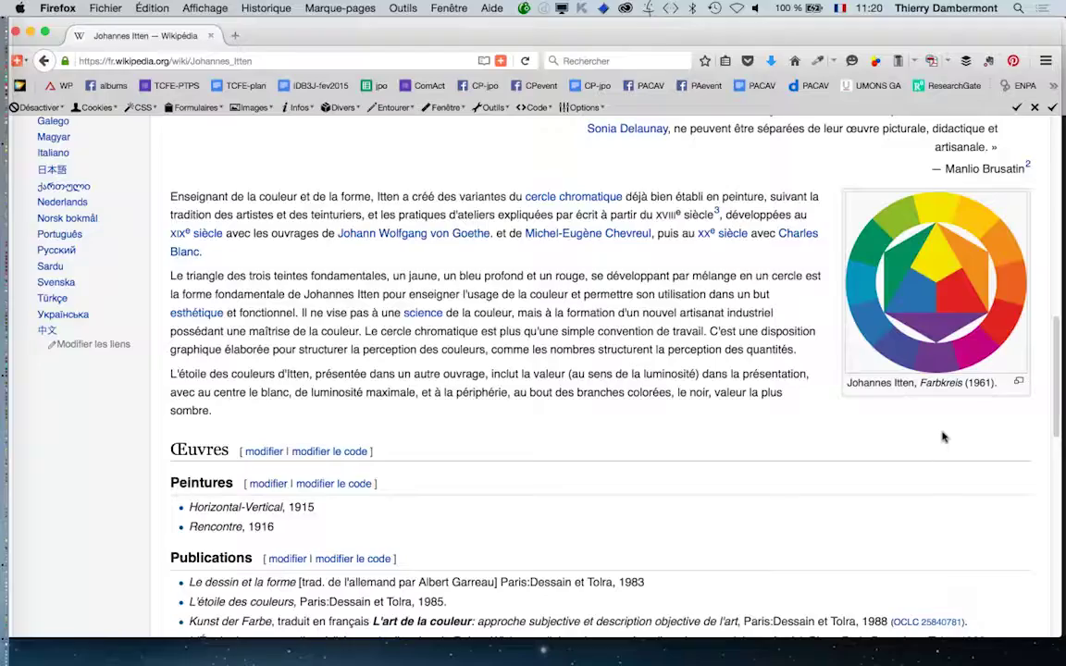
scroll(943, 437, "down", 8)
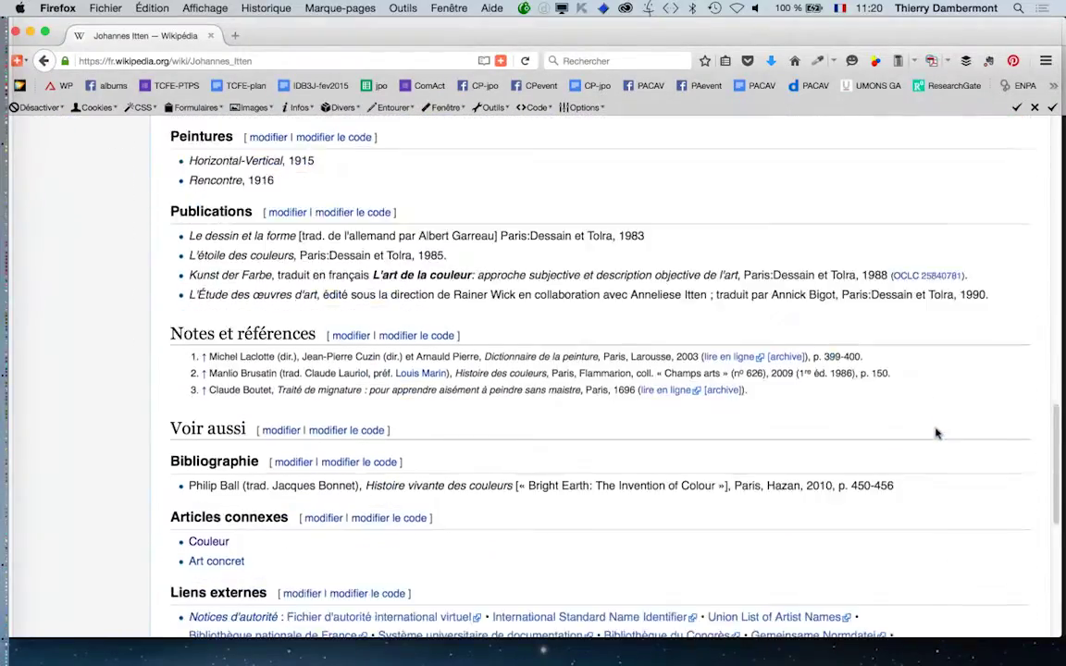
scroll(936, 433, "up", 15)
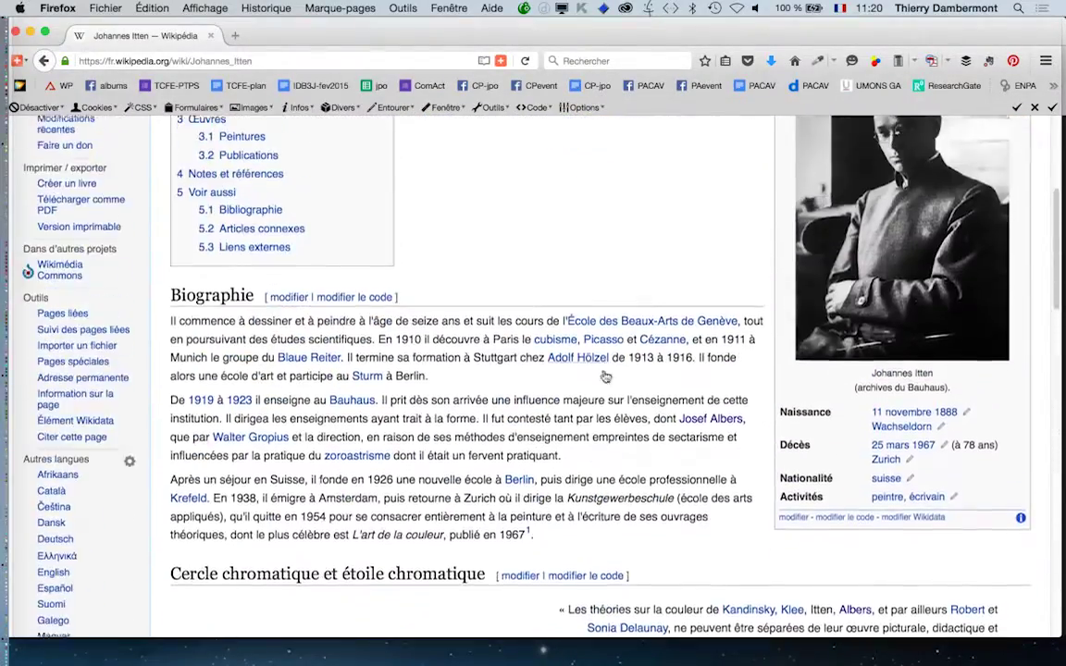
scroll(607, 375, "up", 5)
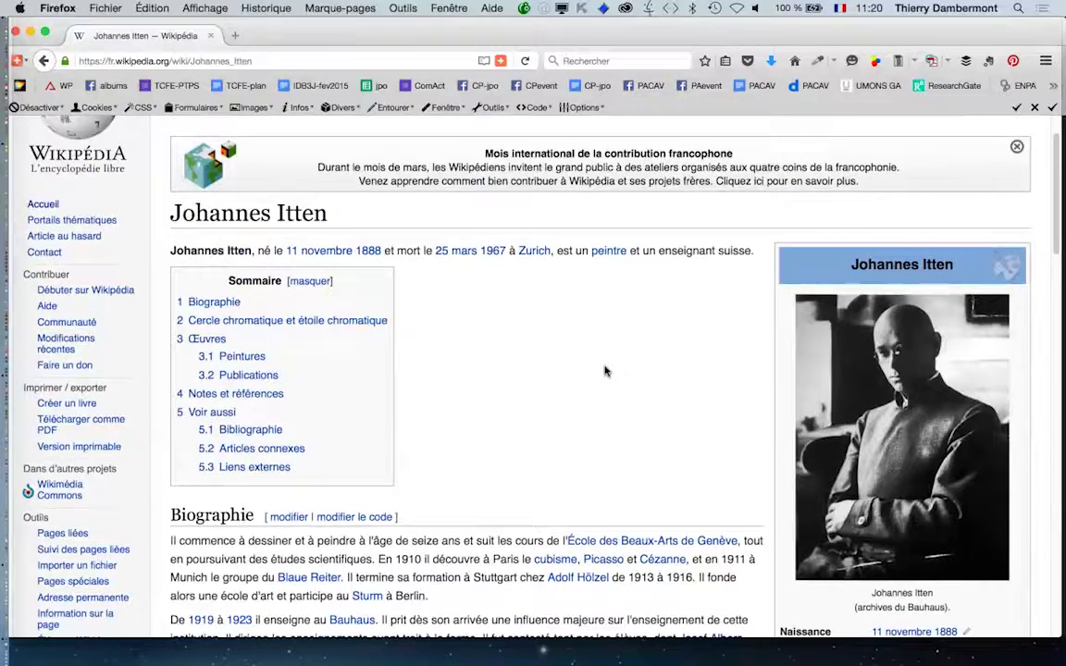
Step: Minimize the Wikipedia and concrete image browser windows and switch to Photoshop
left_click(31, 34)
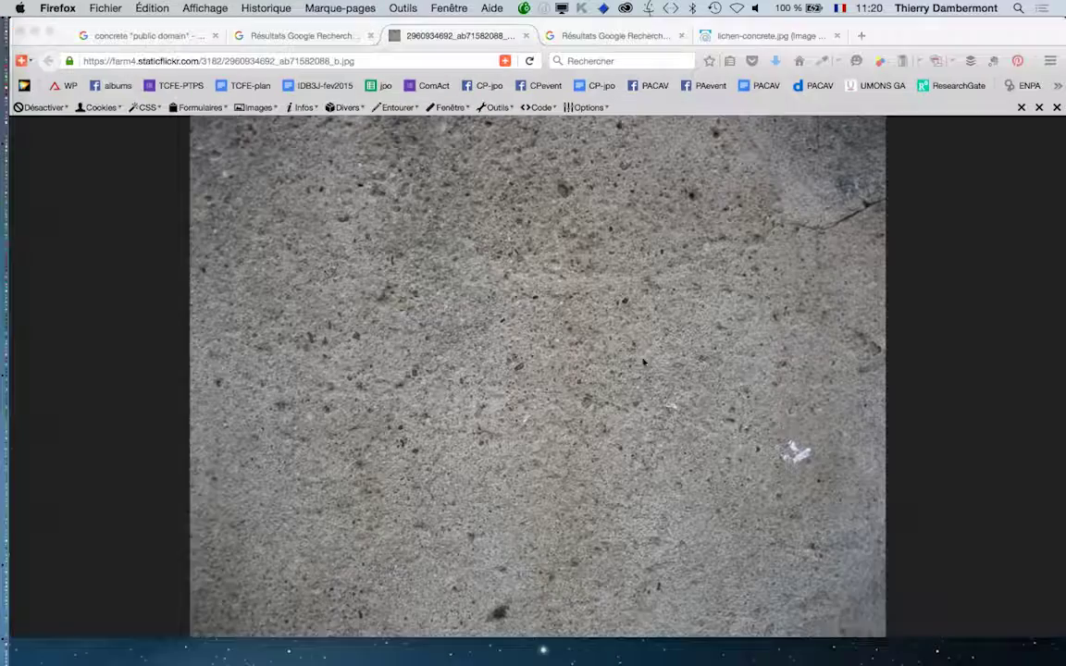
left_click(34, 34)
key("super+Tab")
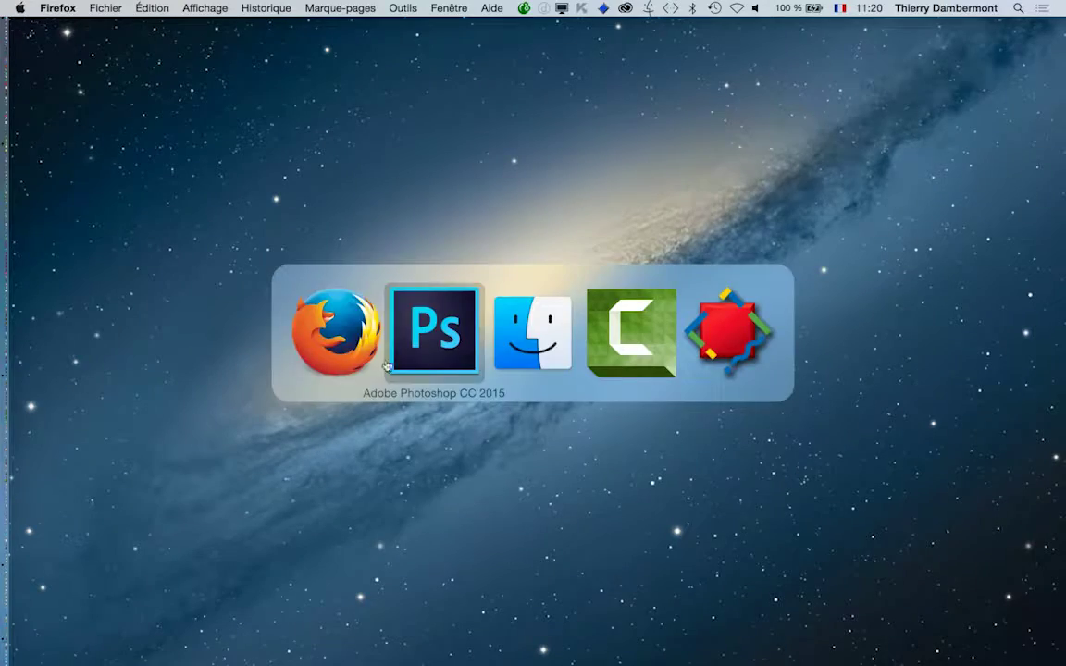
left_click(434, 361)
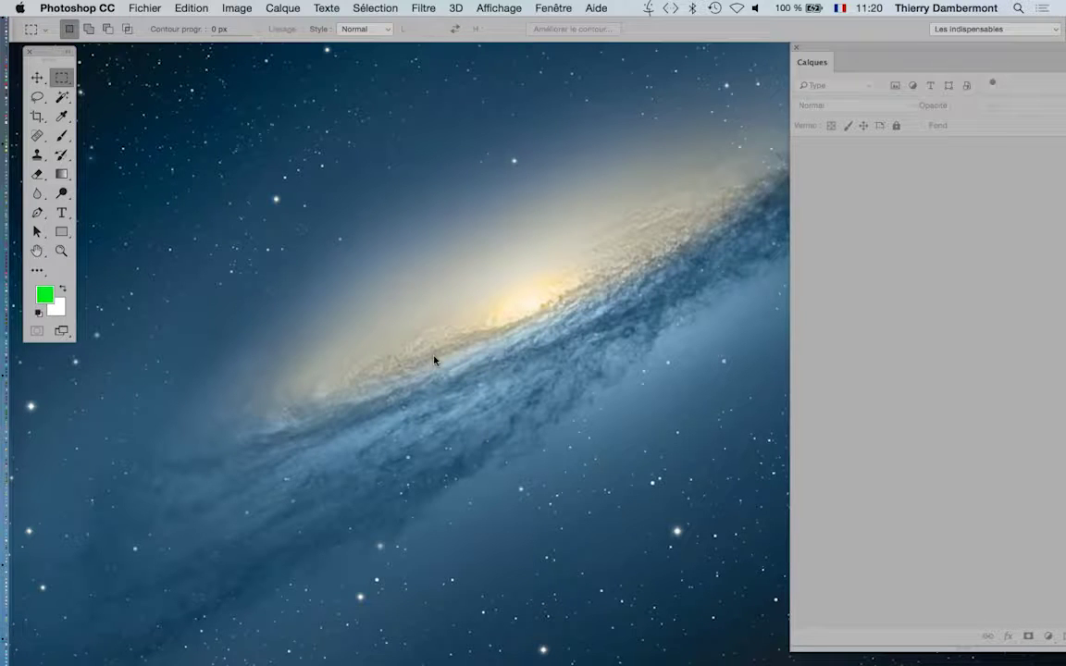
Step: Return to Firefox, open the TCFE-plan Google document in a new window and go to its list of PS topics
key("super+Tab")
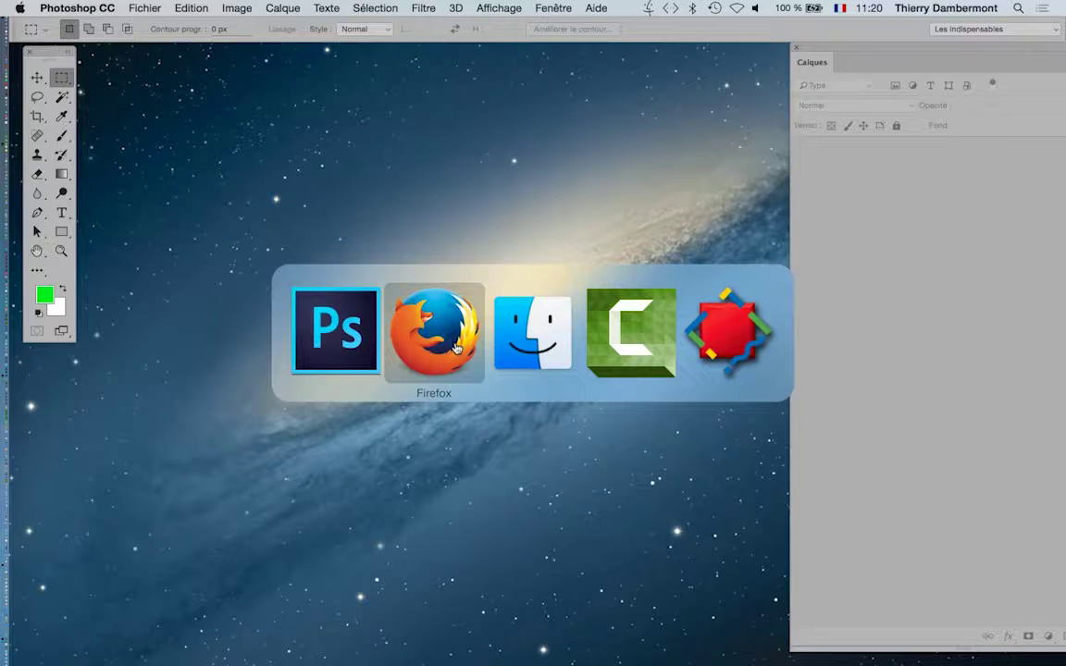
left_click(440, 335)
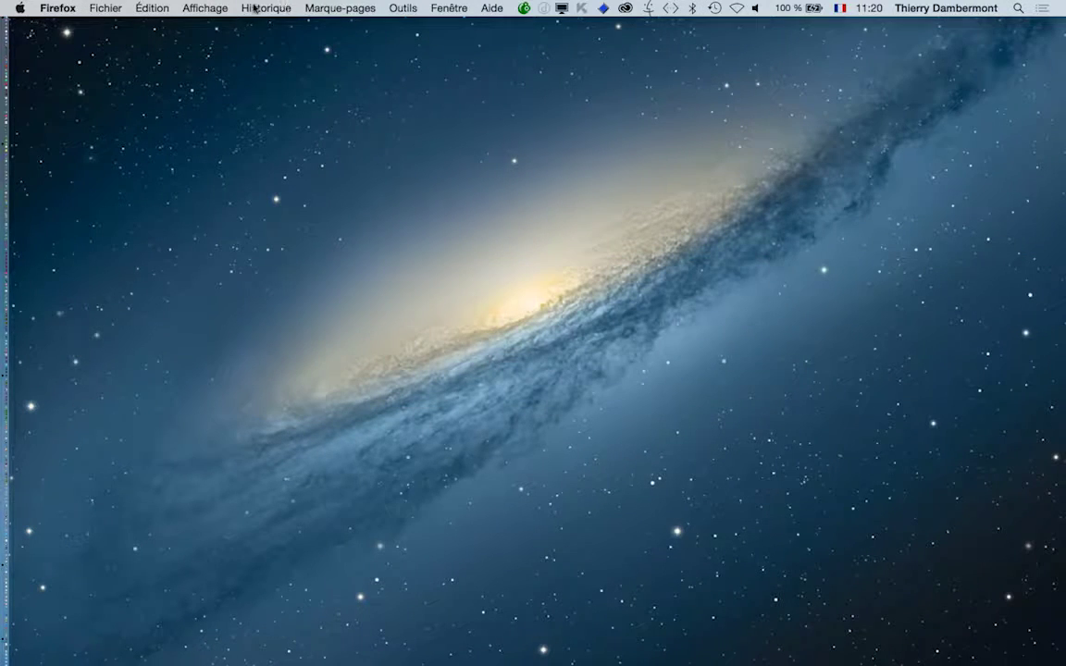
left_click(106, 7)
key("super+n")
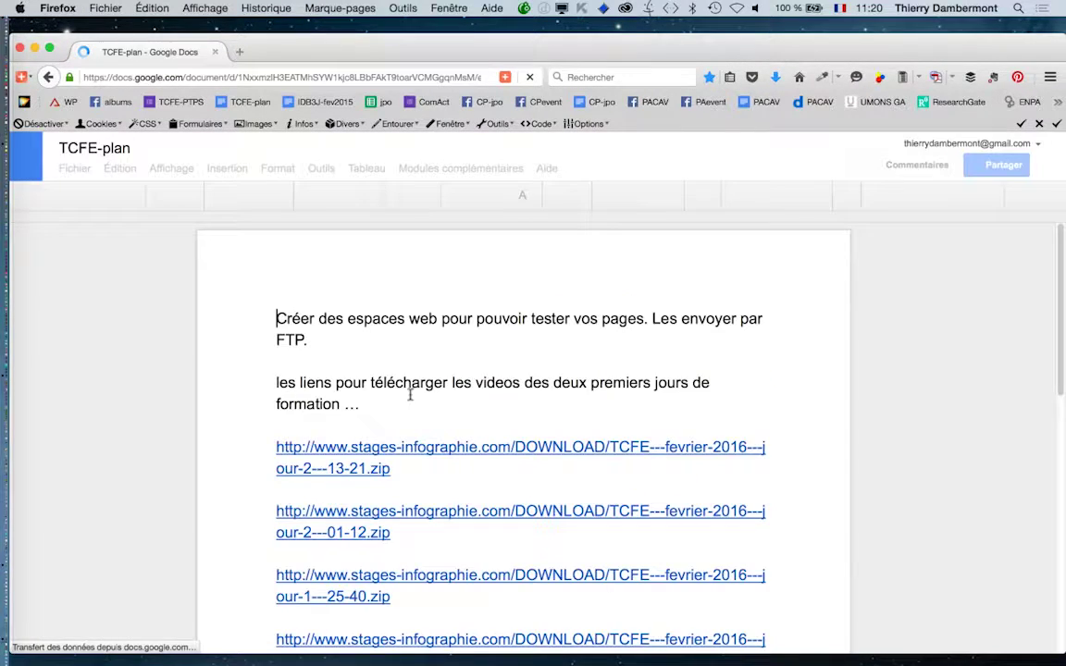
scroll(405, 398, "down", 15)
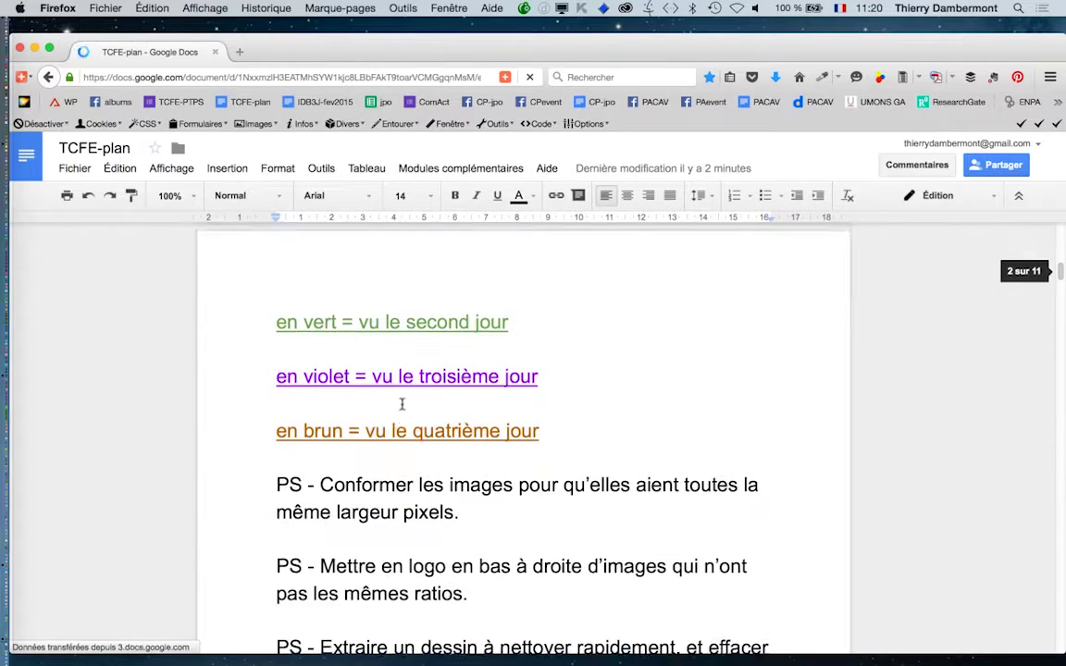
scroll(401, 403, "down", 5)
Step: Add the line "PS - convertir une Pantone en rgb ou en hexadécimal" below the item about placing a logo on images
left_click(484, 382)
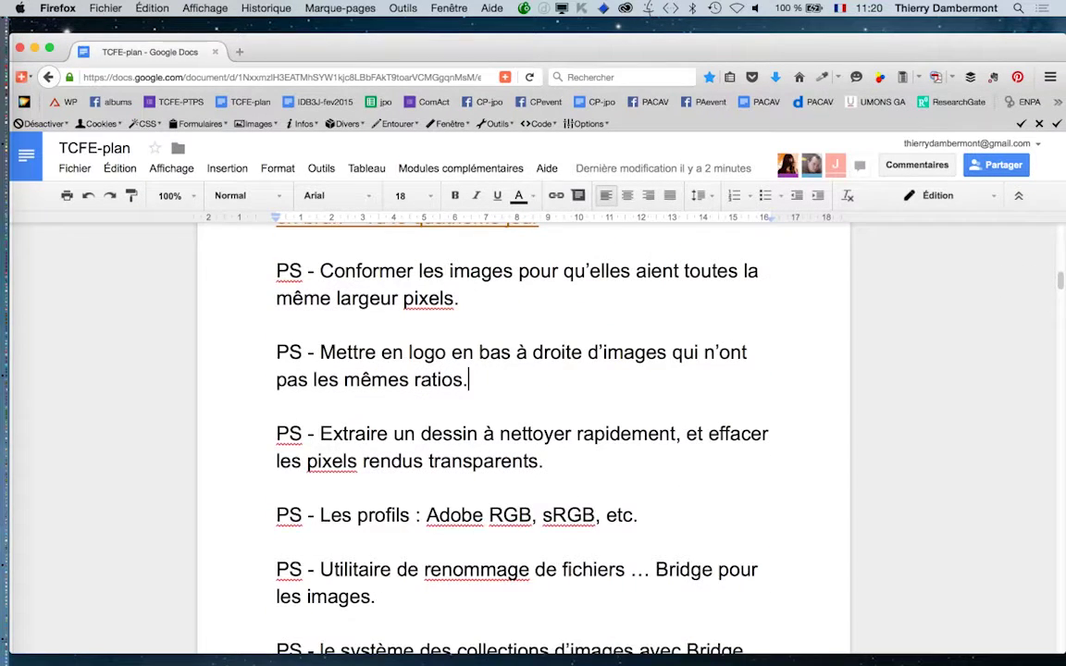
key("Return")
key("Return")
type("PS - ")
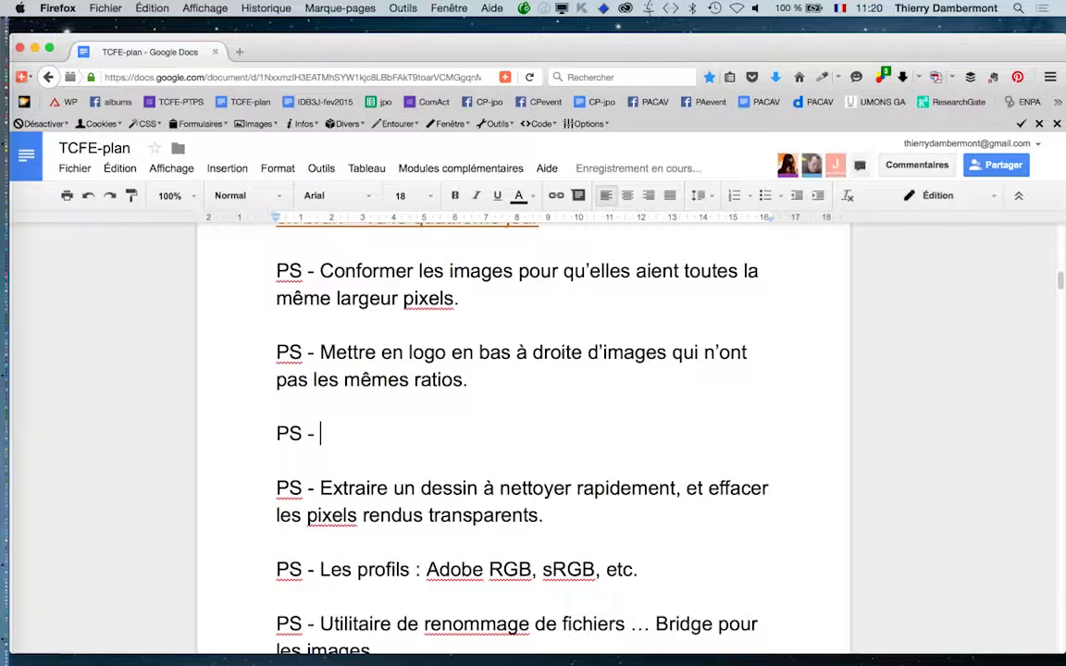
type("convertir u")
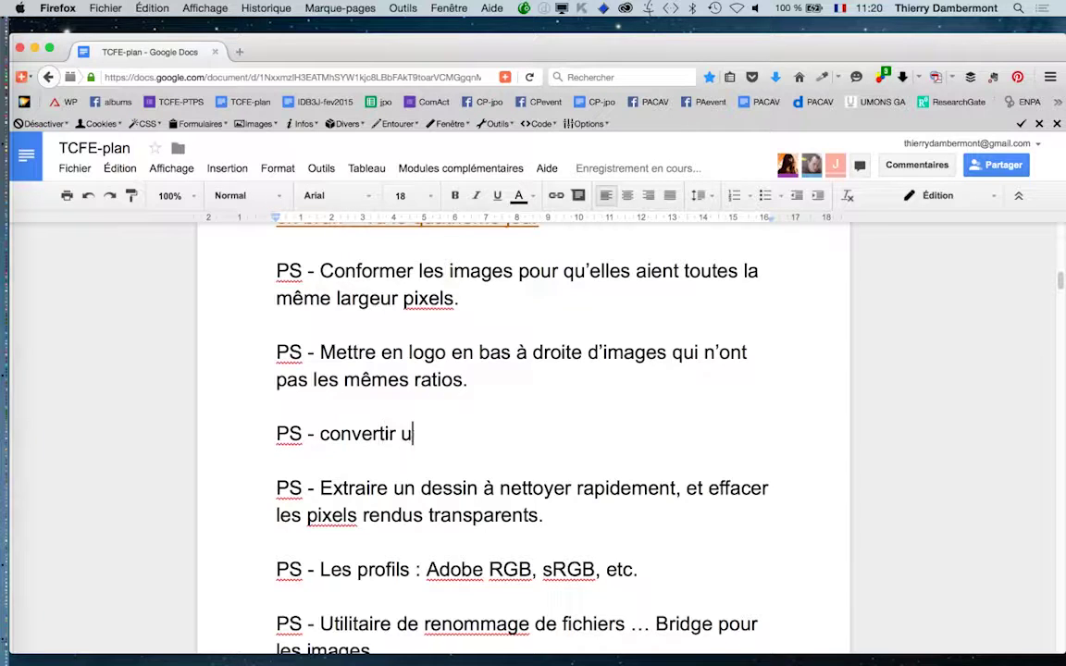
type("ne Pantone")
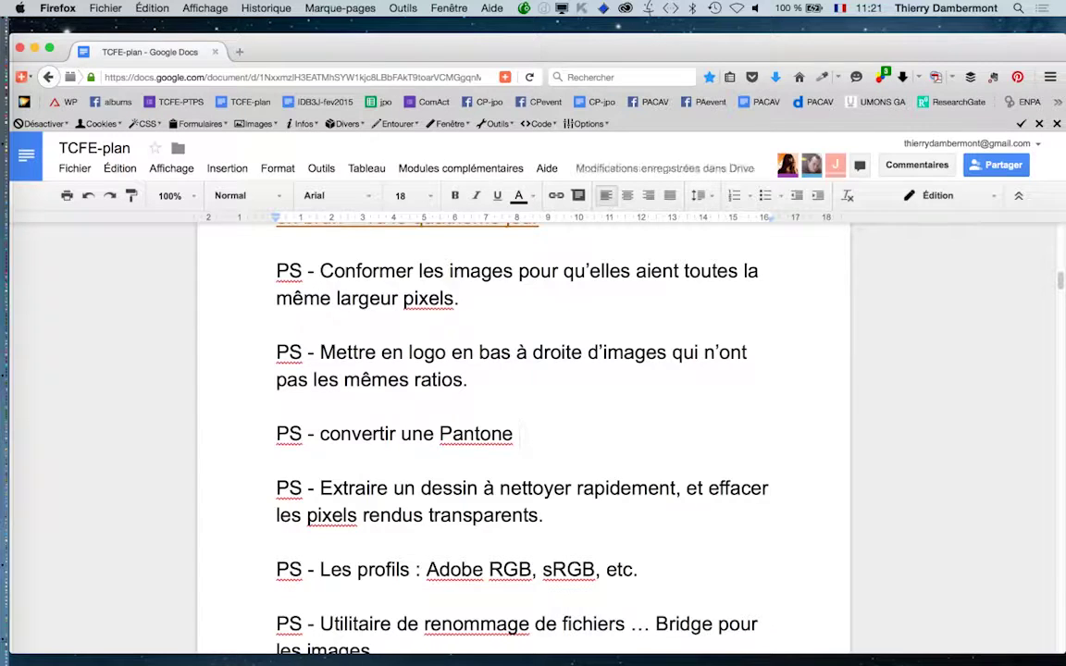
type(" en rgb ou en ")
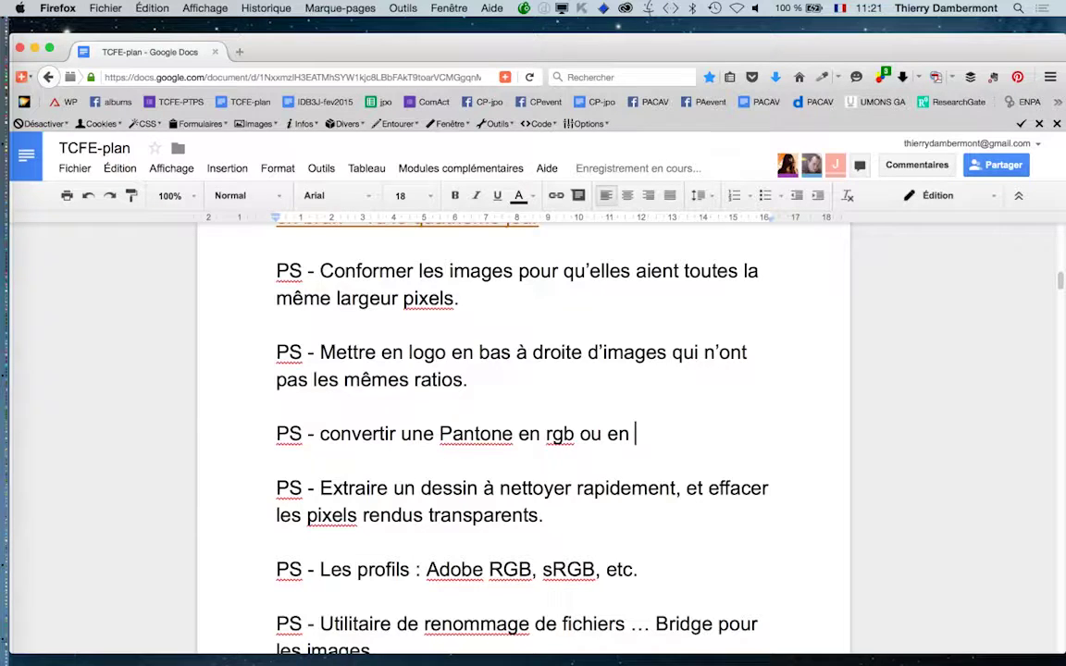
type("hexadéco")
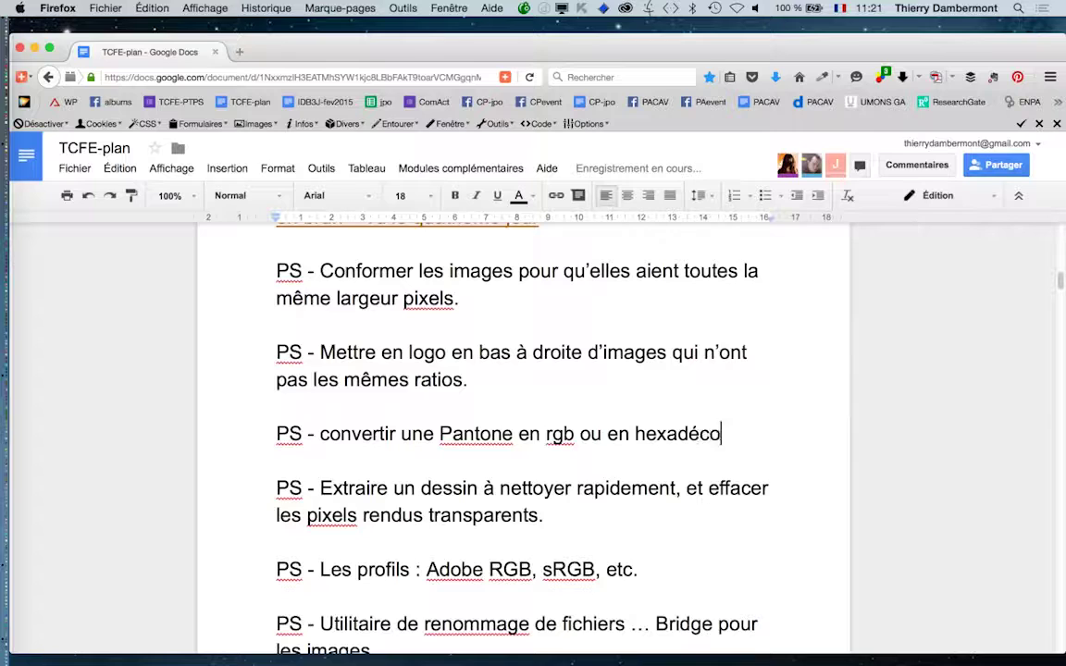
key("BackSpace")
type("imal")
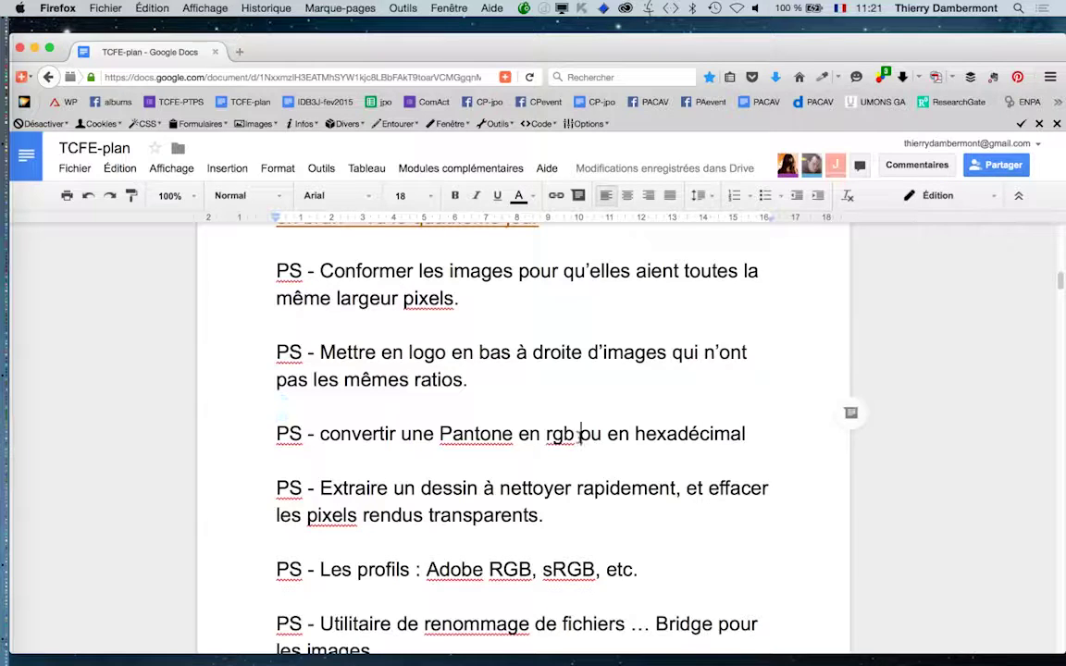
Step: Insert "(quel rgb ?!)" after "rgb" in the Pantone line and close the TCFE-plan window
left_click(580, 433)
type("(")
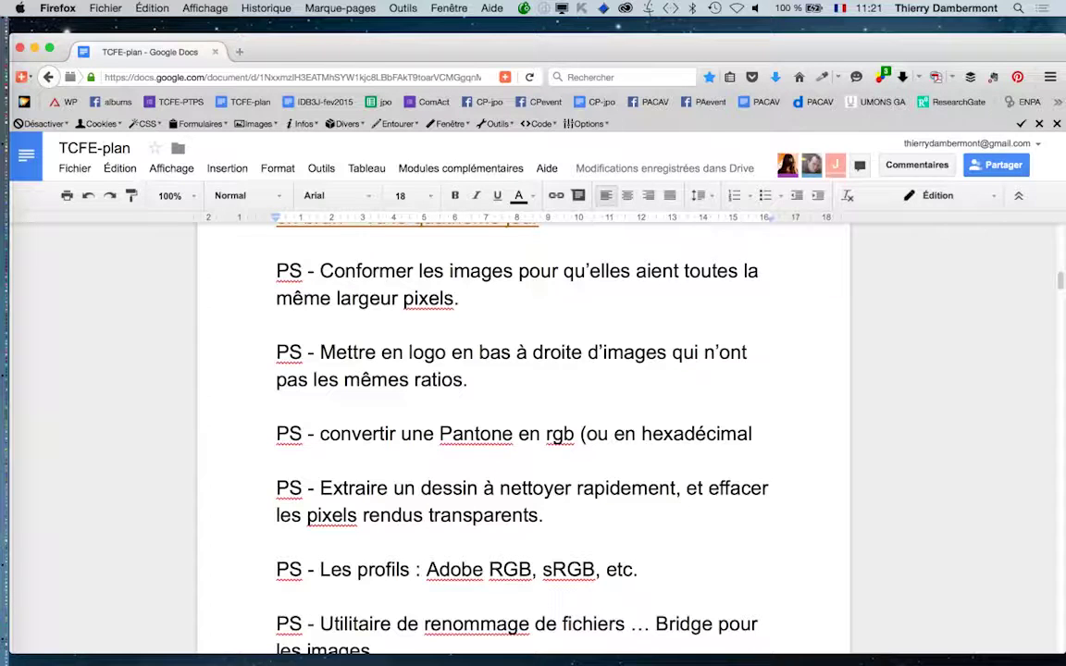
type("quel rgb ")
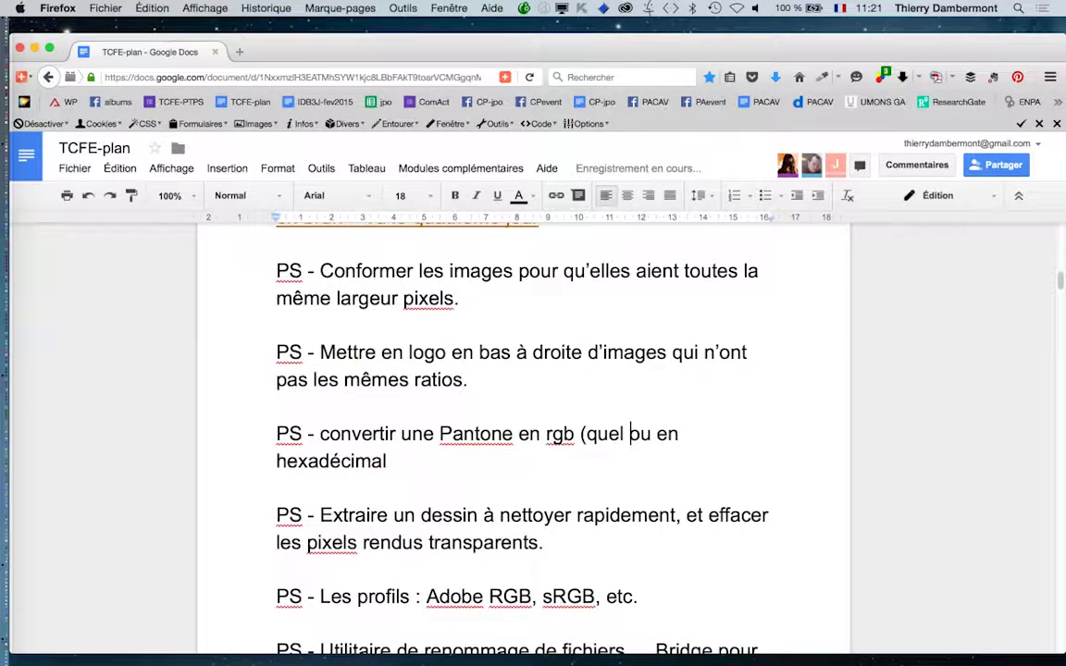
type("?!)")
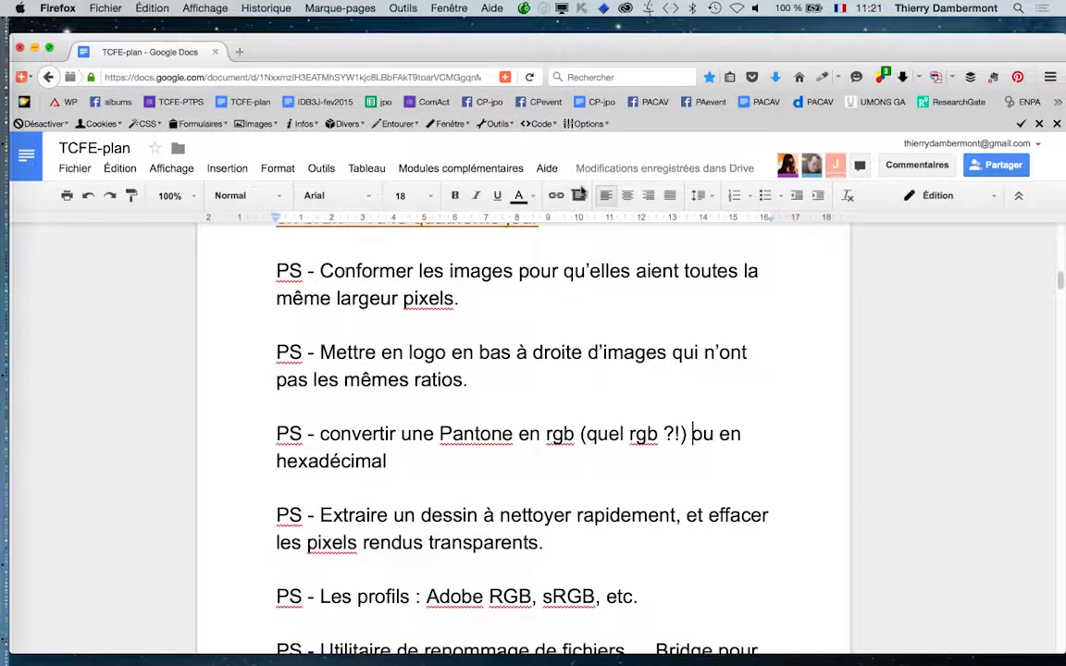
left_click(19, 47)
key("super+Tab")
left_click(140, 8)
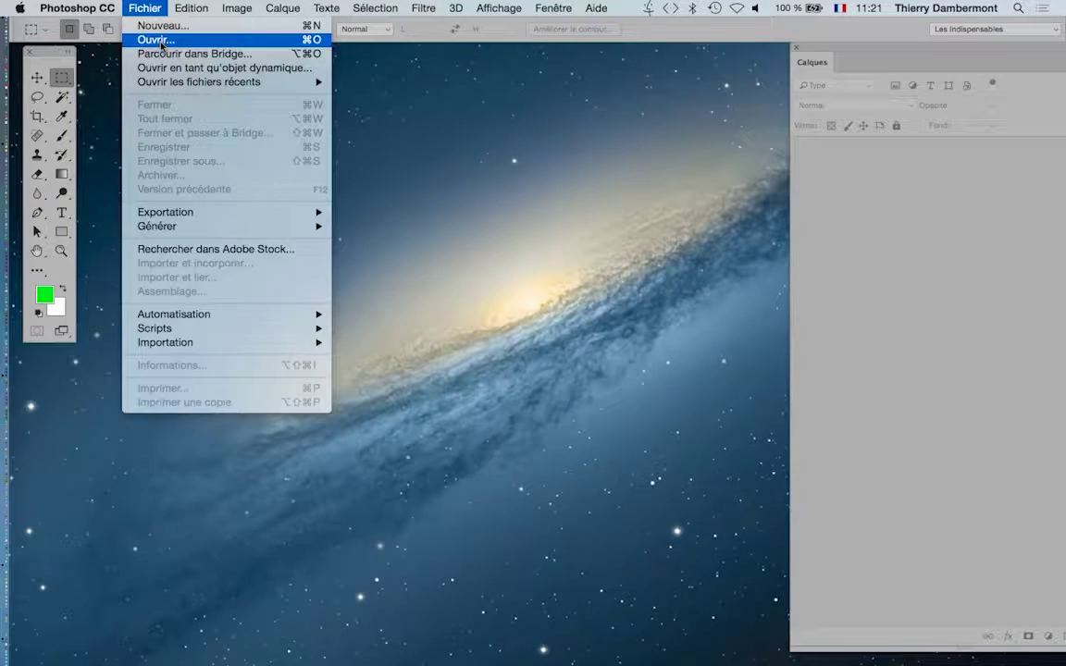
key("super+o")
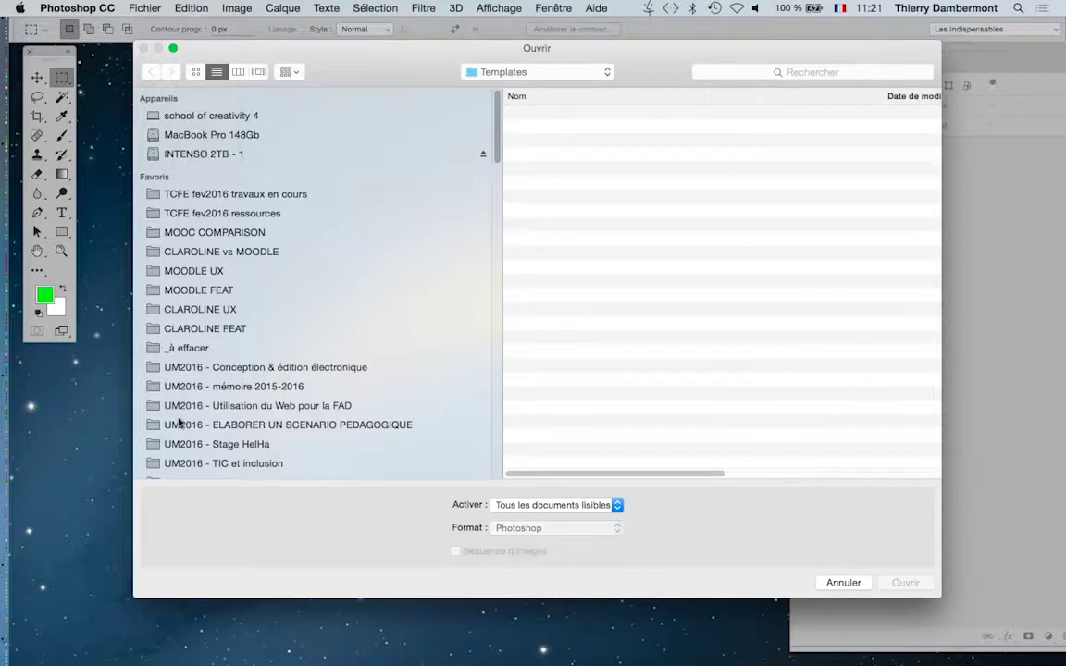
left_click(236, 195)
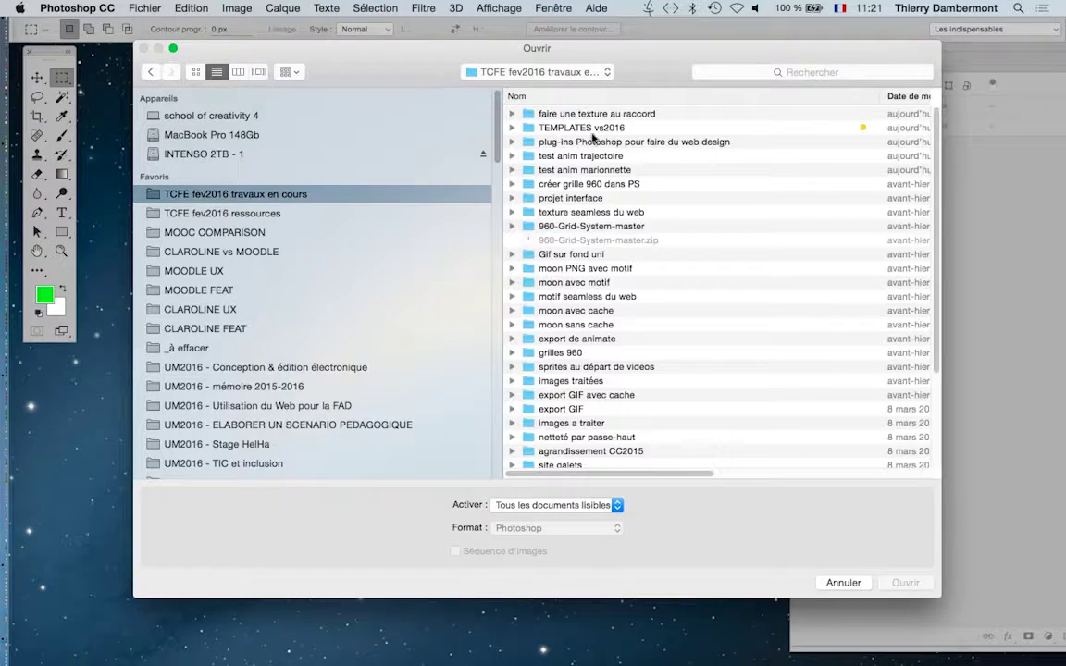
left_click(610, 114)
double_click(610, 114)
left_click(562, 113)
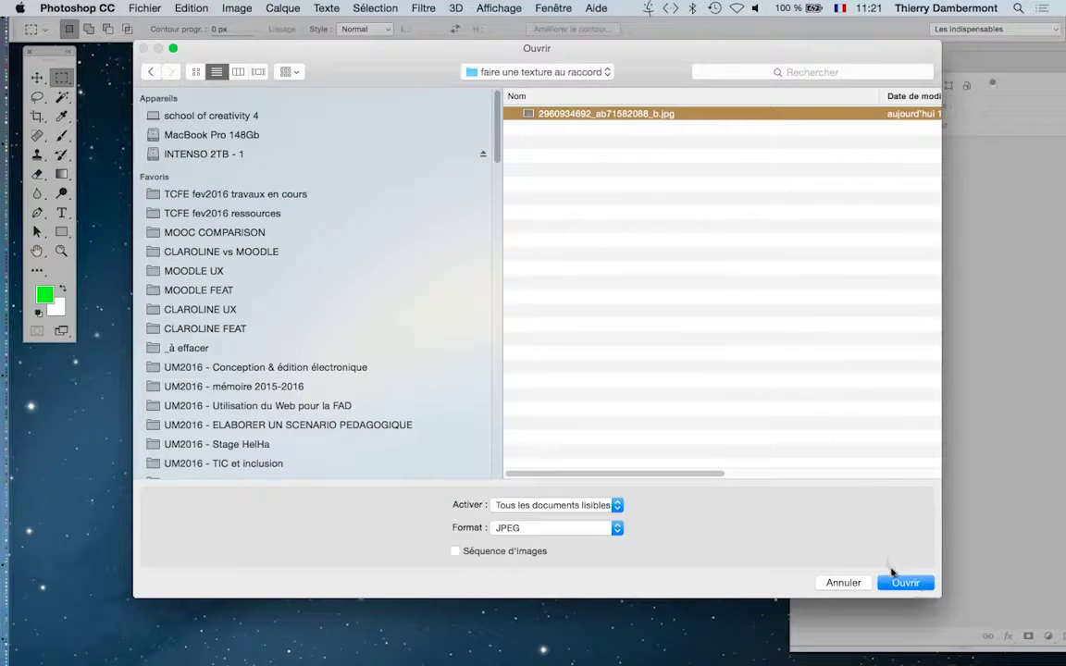
key("Return")
Step: Save the concrete photo as a Photoshop PSD in the same folder and display it in full-screen mode with the Zoom tool active
left_click(137, 7)
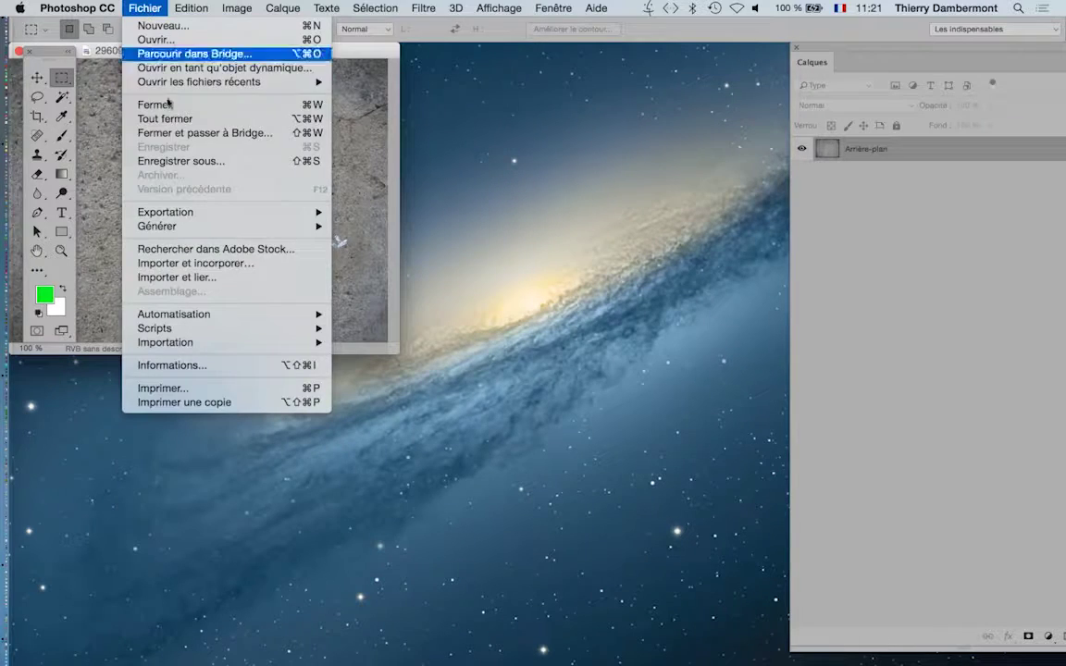
left_click(190, 159)
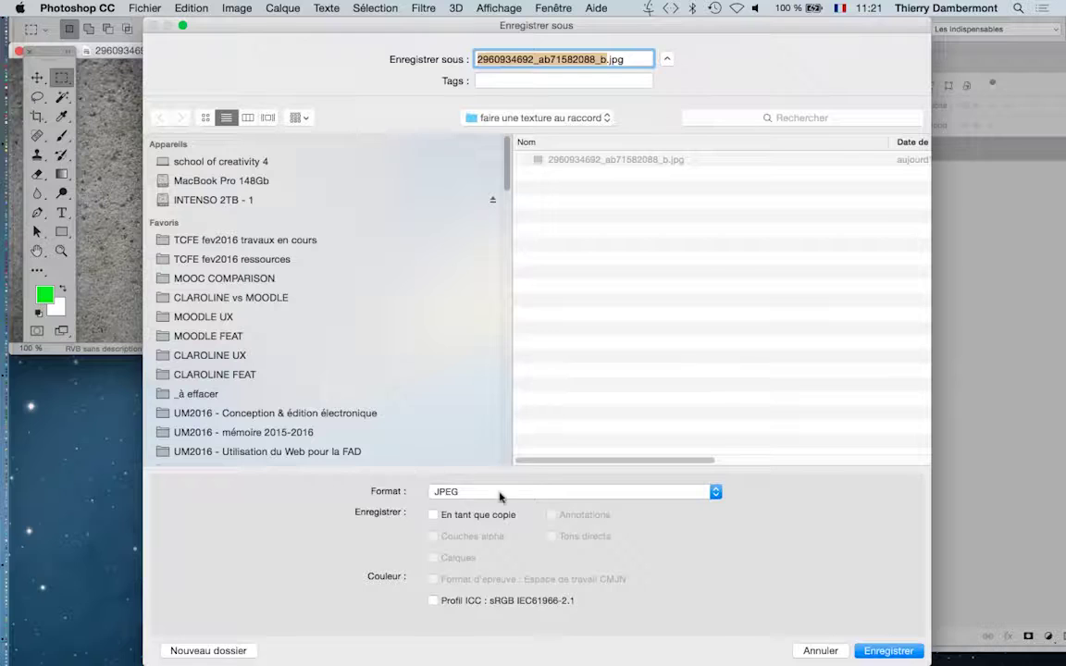
left_click(499, 498)
left_click(459, 391)
left_click(874, 651)
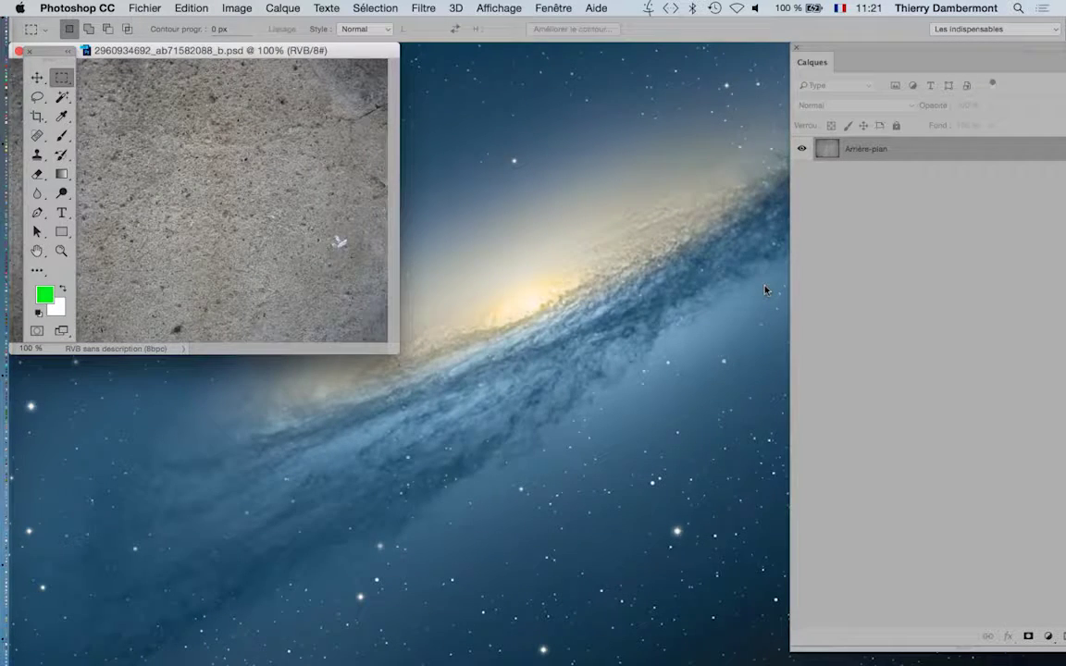
key("f")
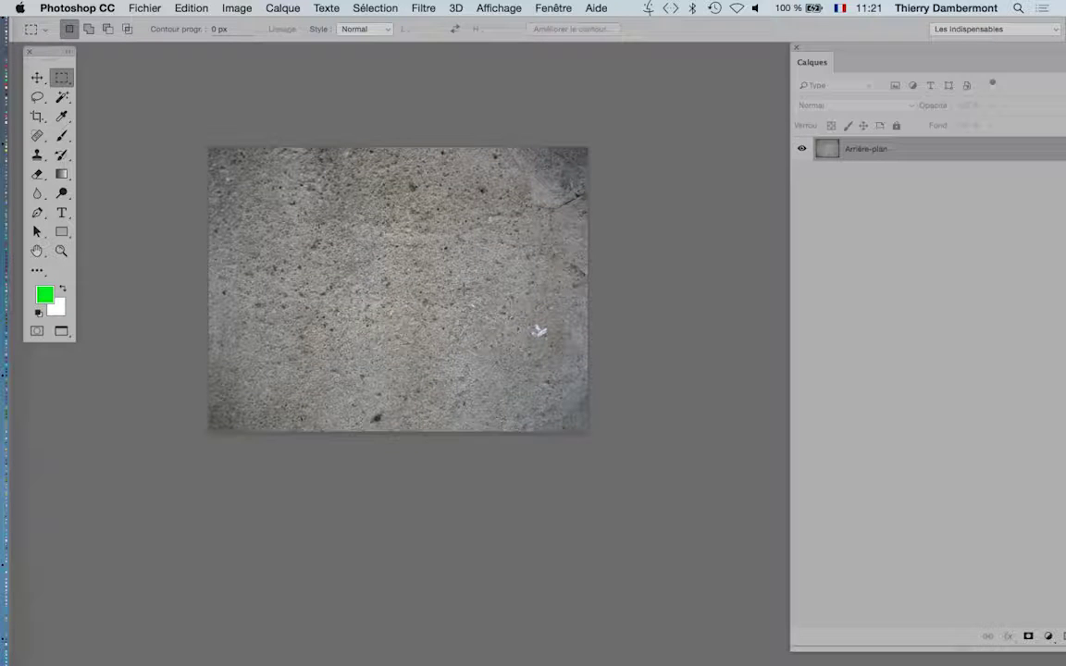
left_click(61, 252)
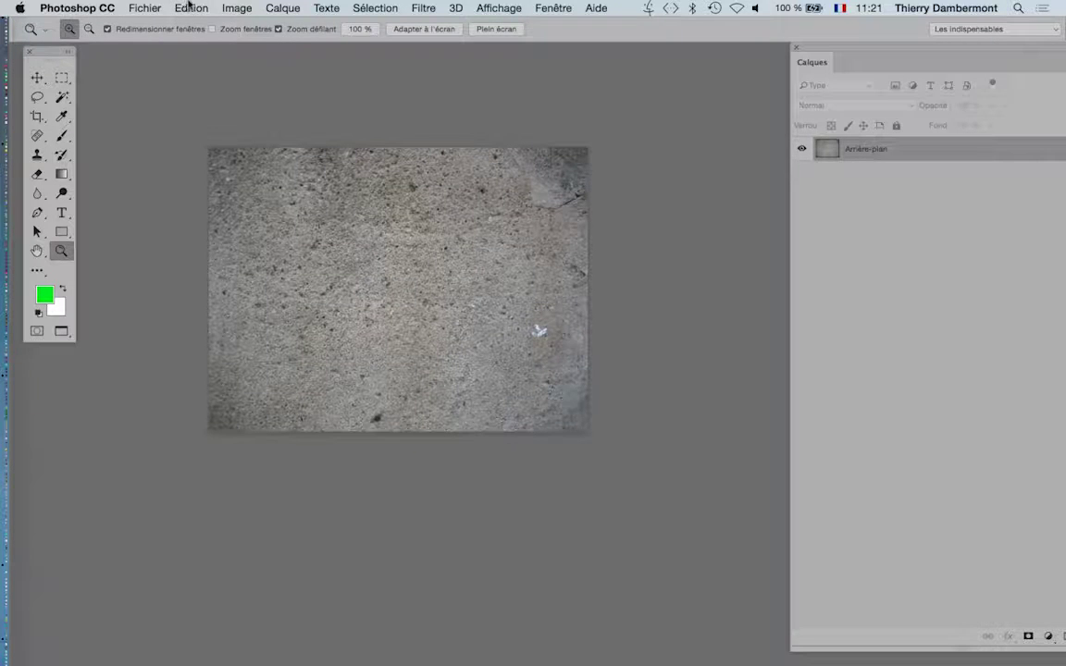
Step: Return to the Firefox window with the concrete image and display the full-size photo from its Google image result
key("super+Tab")
left_click(471, 360)
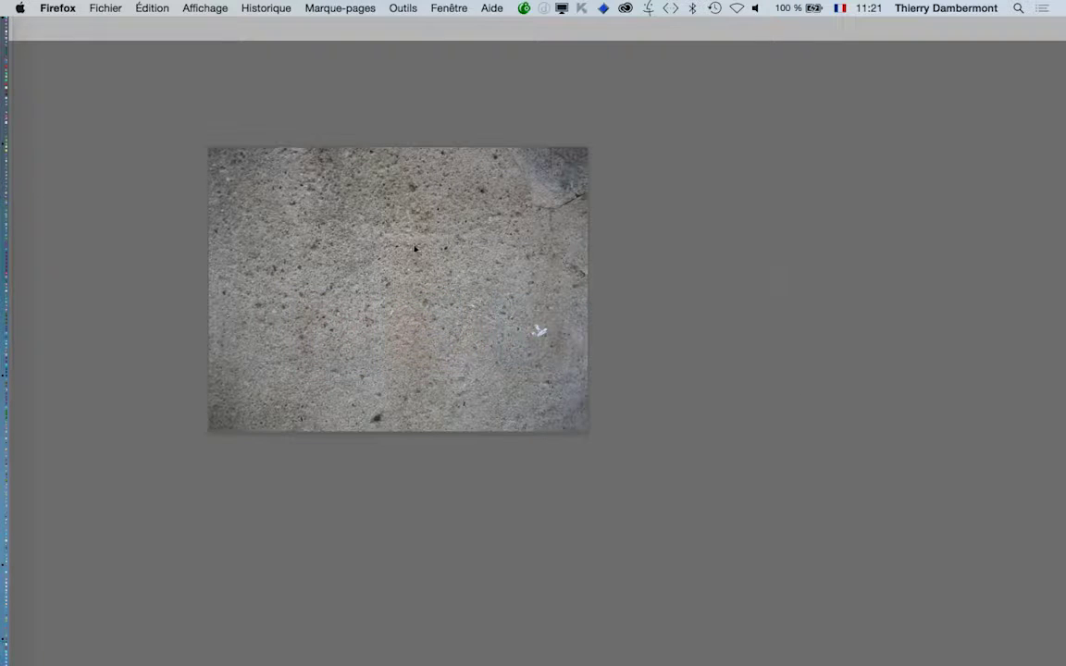
left_click(460, 6)
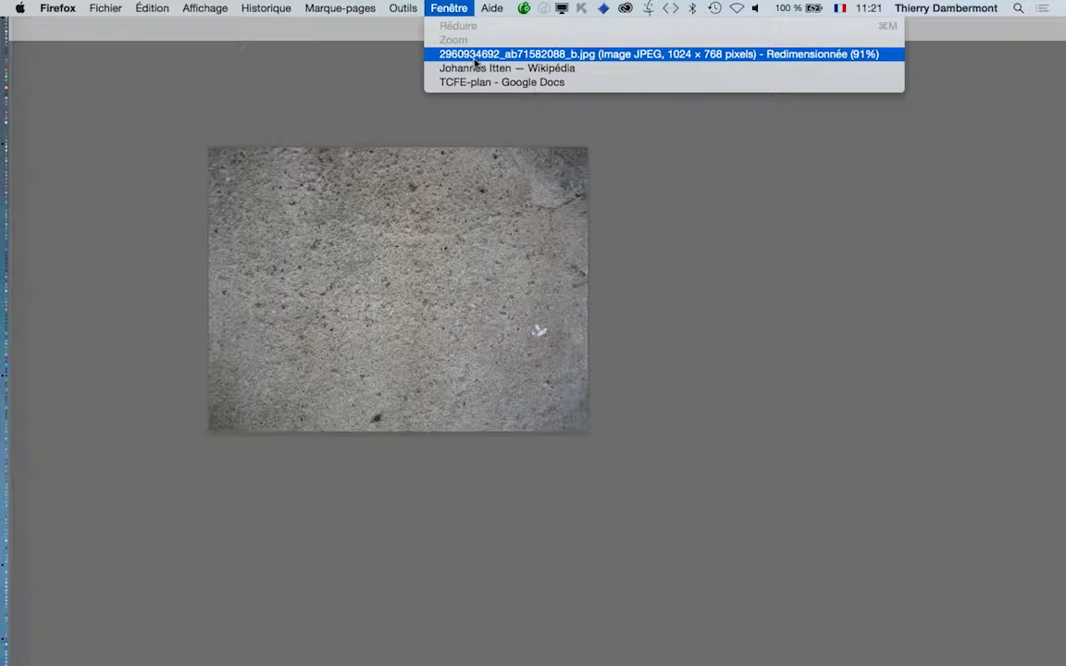
left_click(479, 55)
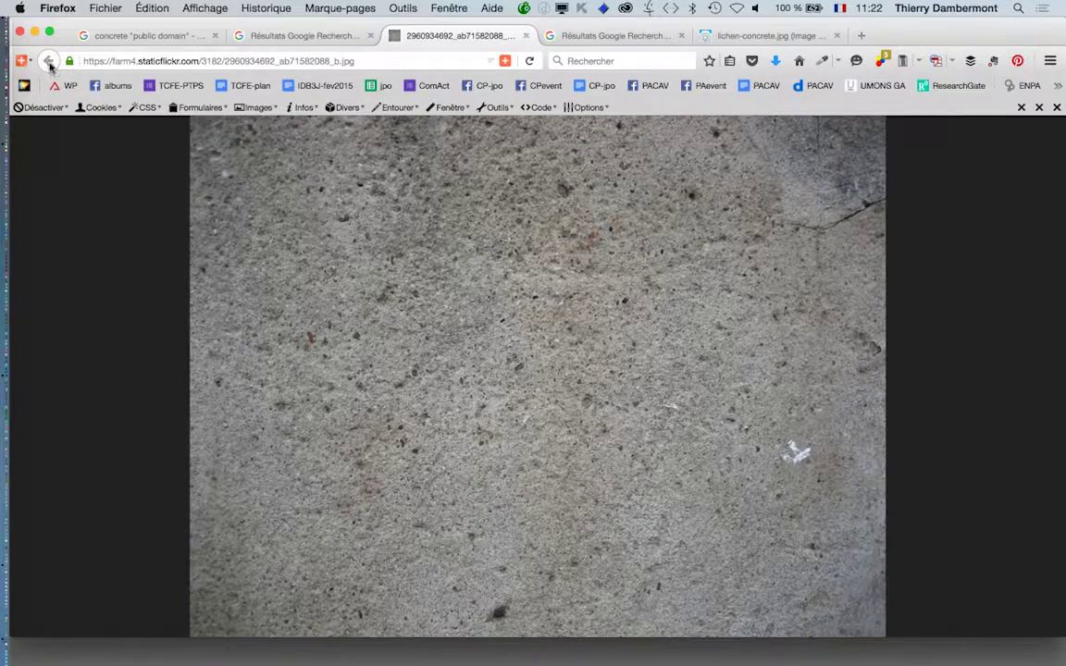
left_click(231, 40)
left_click(840, 321)
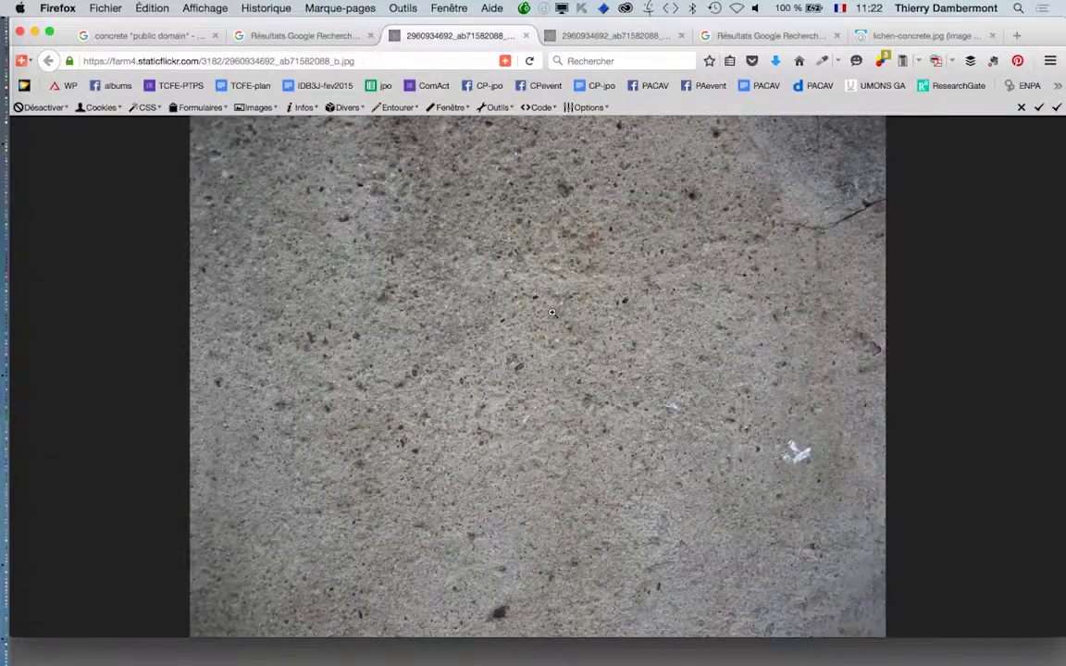
Step: Bring up saving the full-size photo into "faire une texture au raccord", close the dialog and return to the concrete "public domain" image results
right_click(554, 313)
left_click(787, 356)
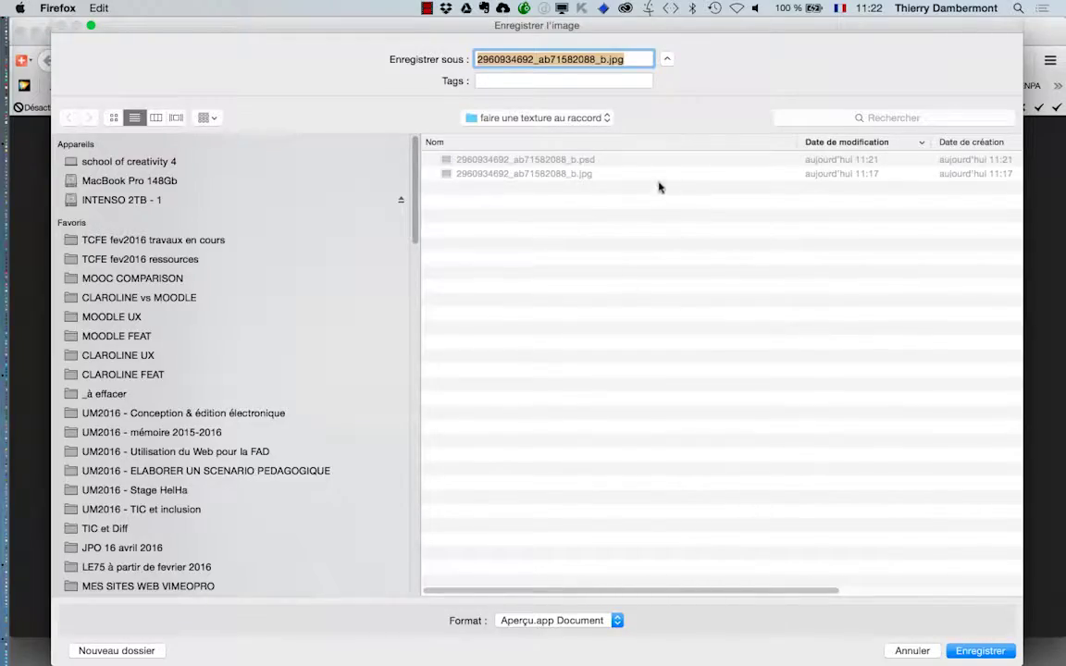
left_click(946, 650)
left_click(93, 35)
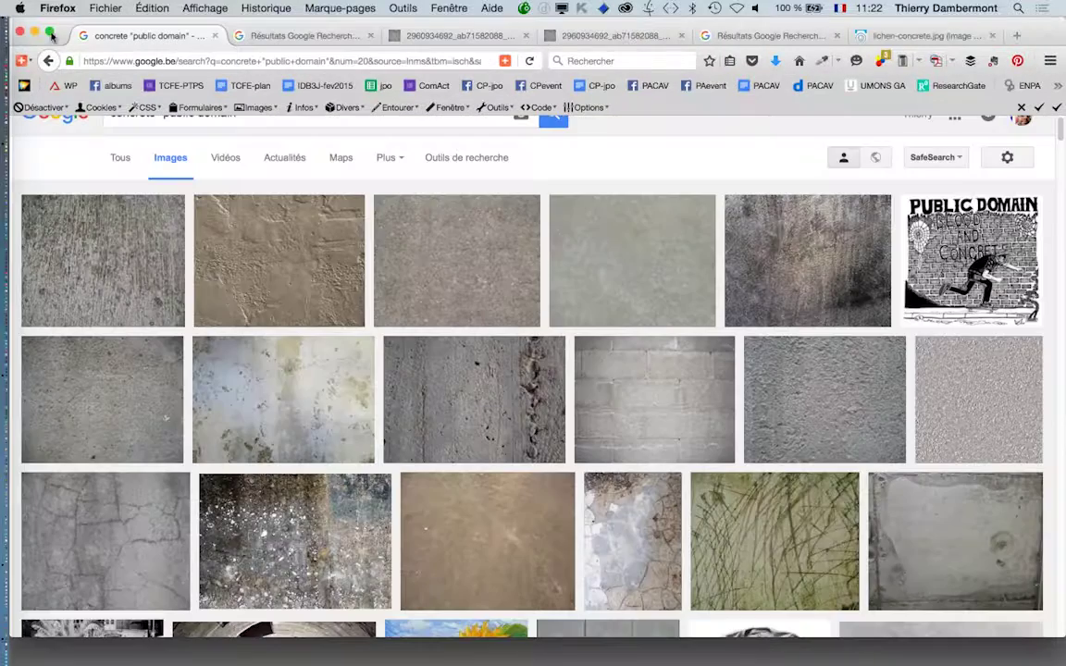
Step: Go back to Photoshop and enlarge the view of the concrete photo to inspect its surface
left_click(51, 34)
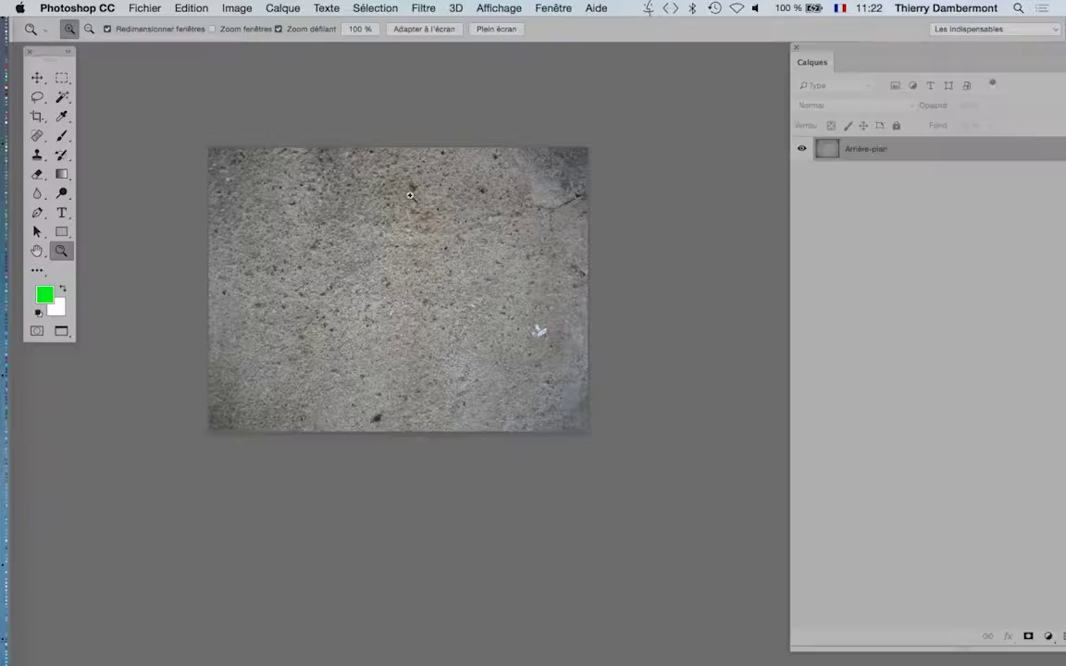
left_click(405, 284)
left_click(387, 279, "alt")
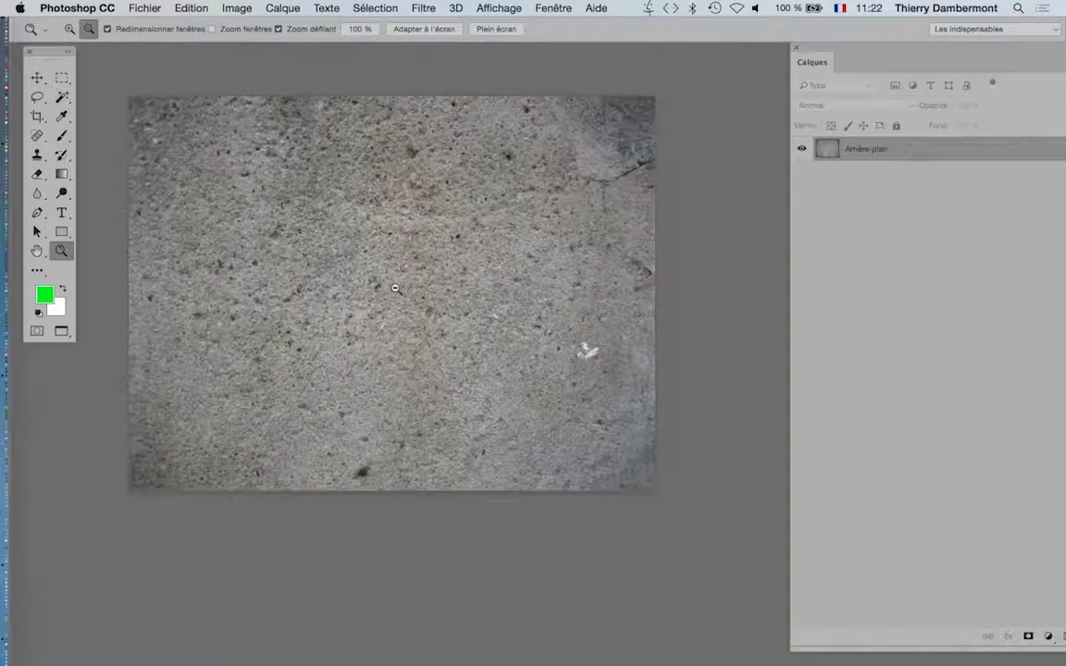
left_click(395, 288)
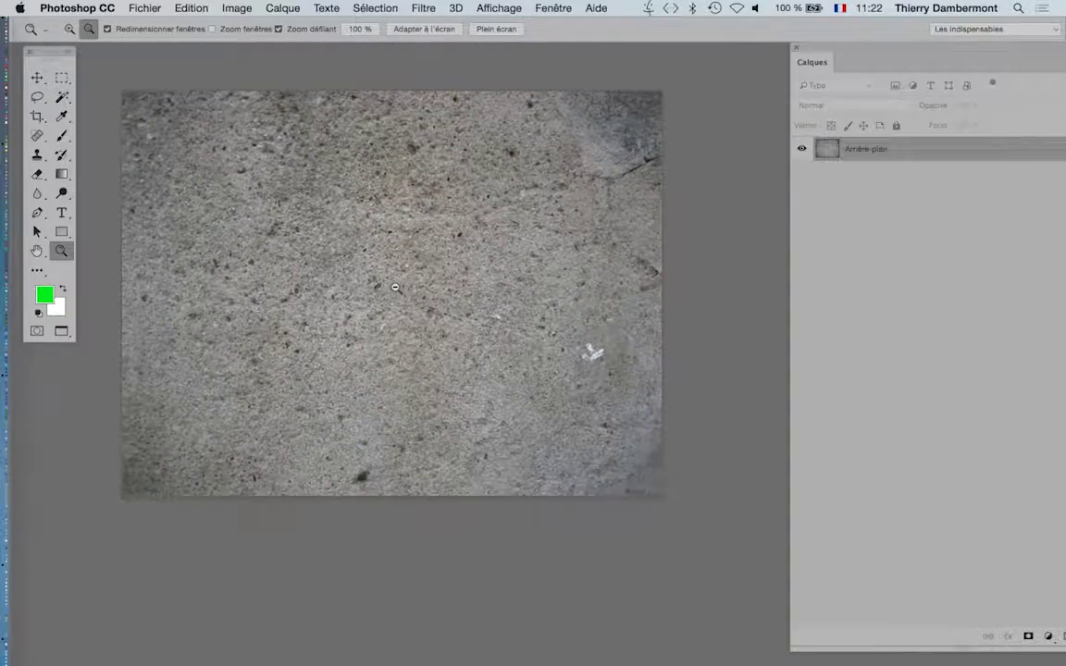